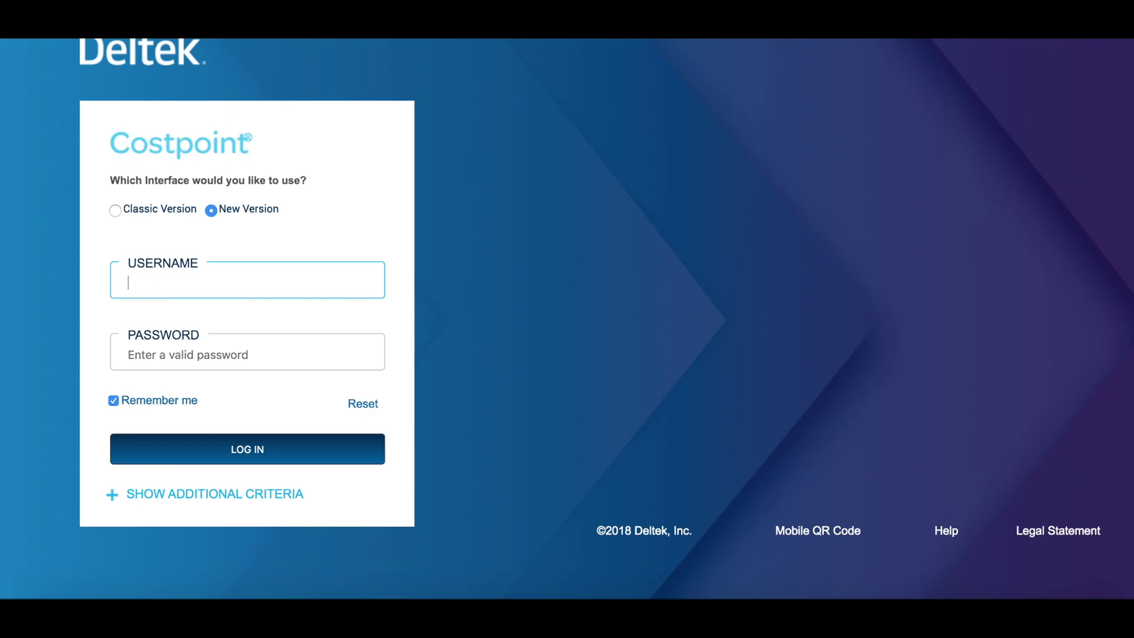
# - Log in to Costpoint system CRITEST with the username and password
pyautogui.write('CRIUSER')
pyautogui.click(181, 343)
pyautogui.write('•••••••••')
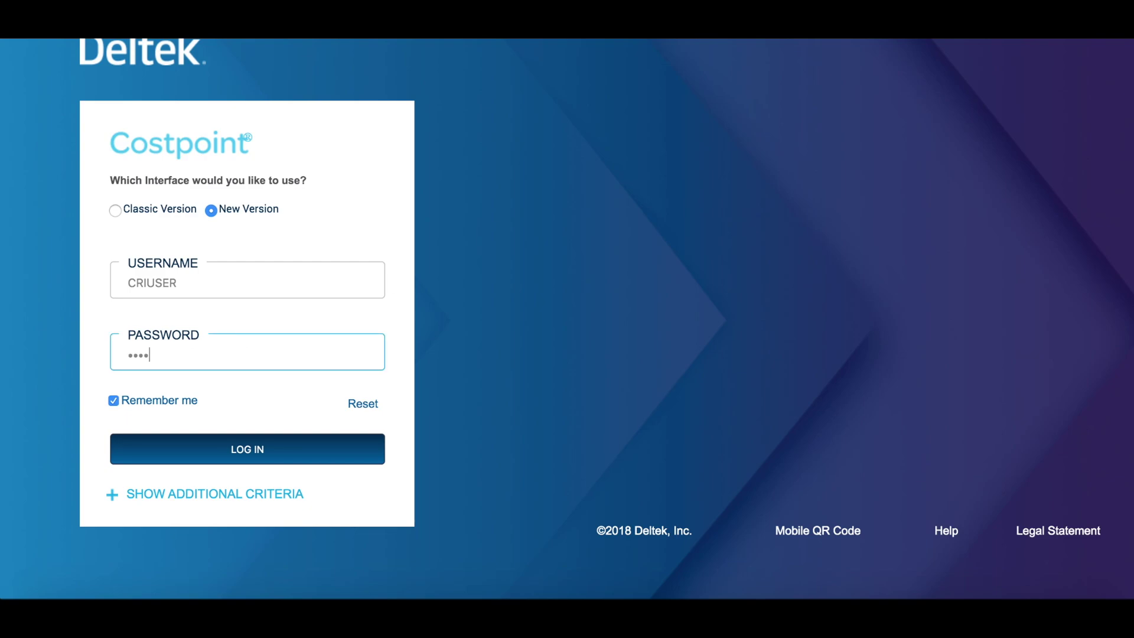
pyautogui.click(286, 497)
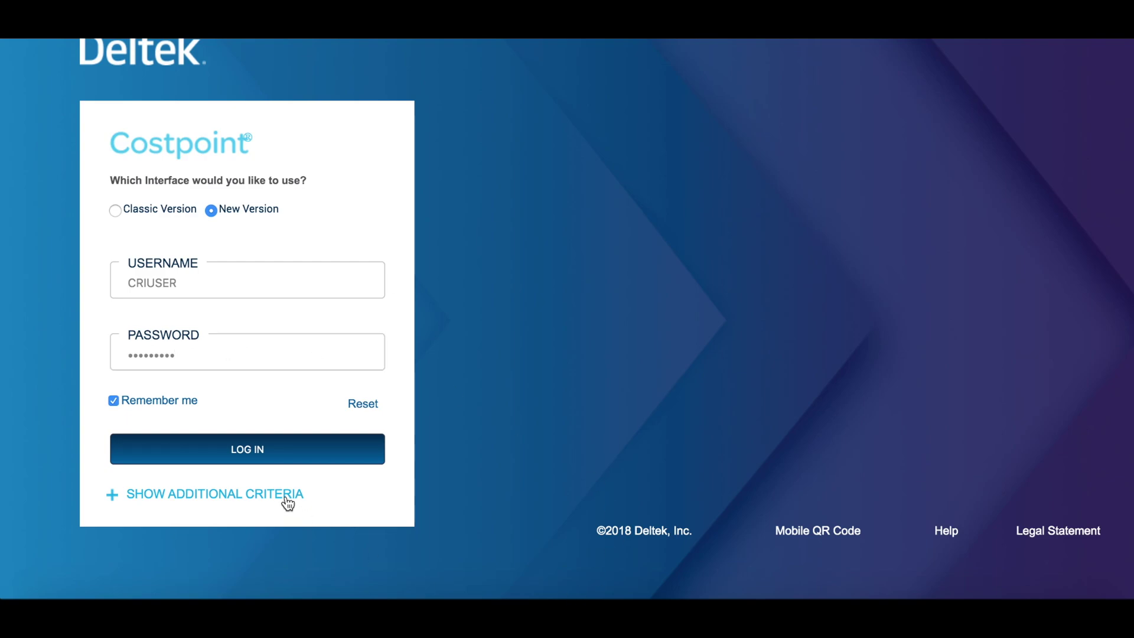
pyautogui.press('Tab')
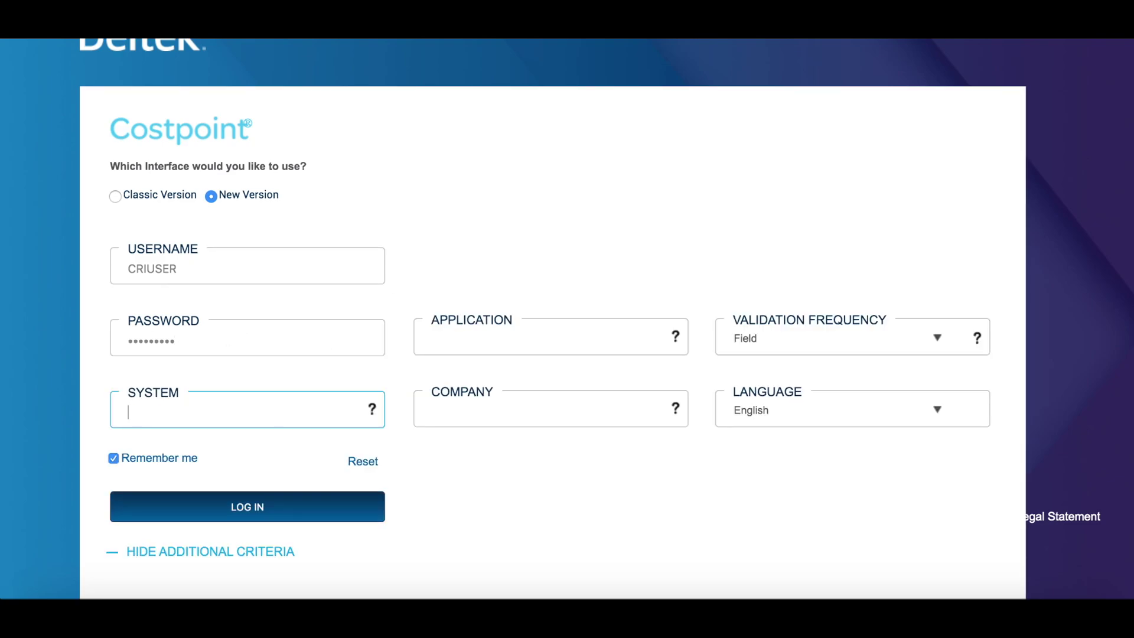
pyautogui.write('CRITEST')
pyautogui.click(339, 499)
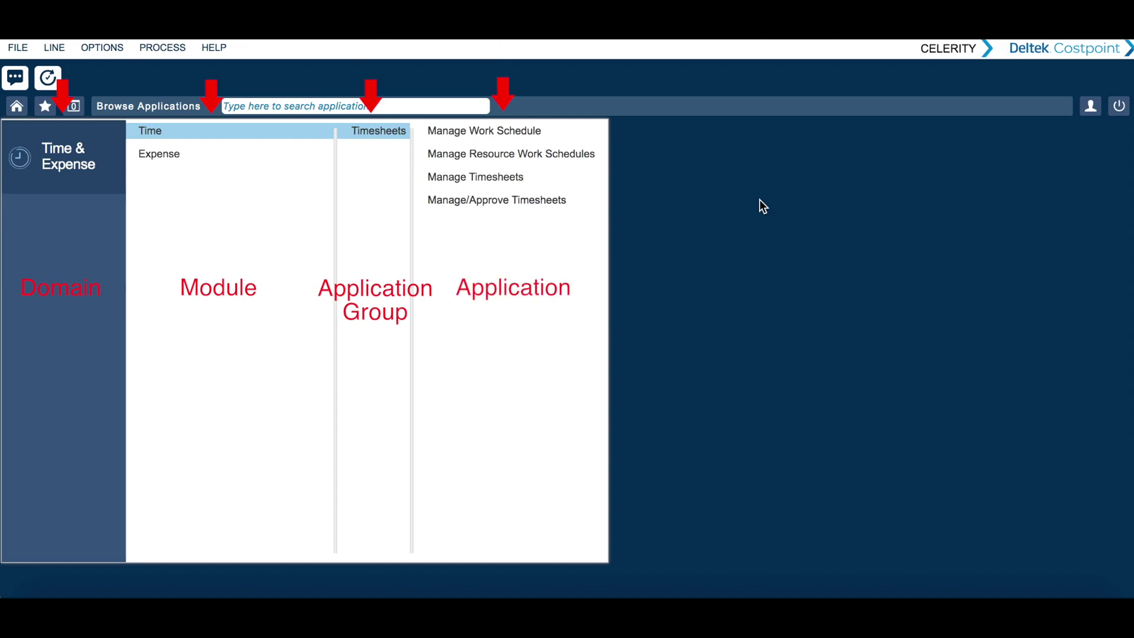
# - Open Manage Timesheets to show the open timesheet for period ending 01/31/2020
pyautogui.click(517, 177)
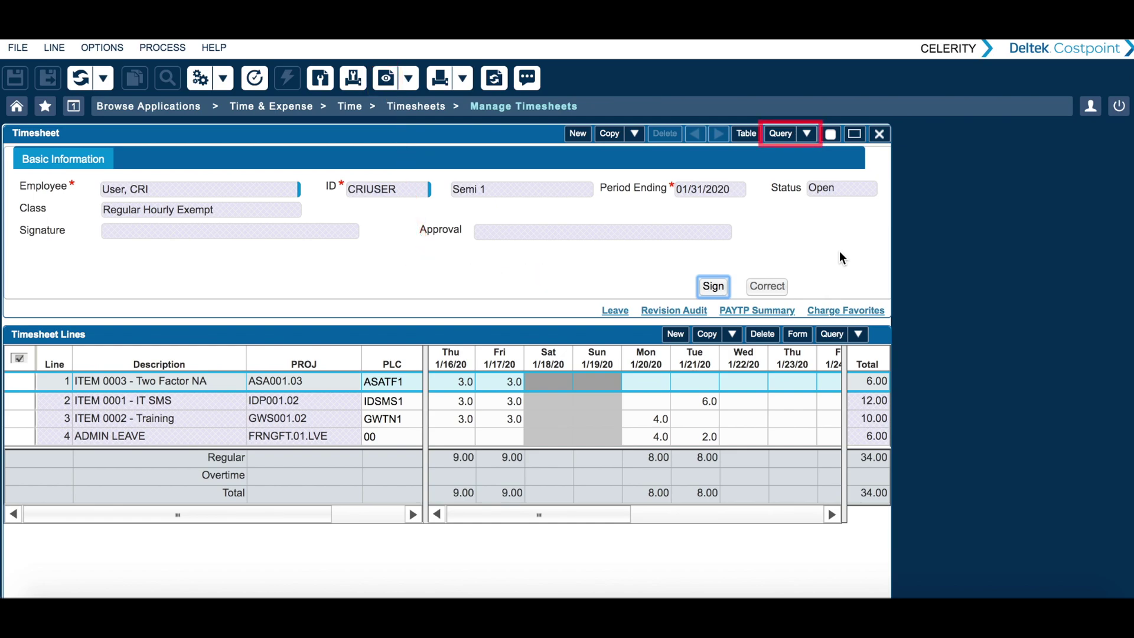
pyautogui.click(780, 134)
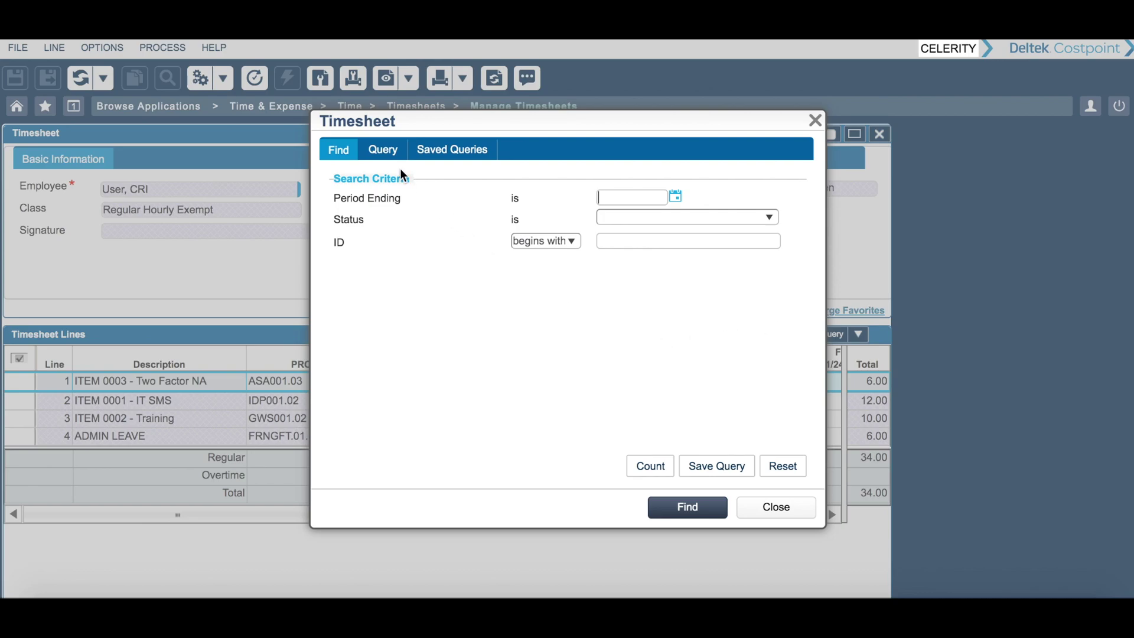
pyautogui.click(380, 148)
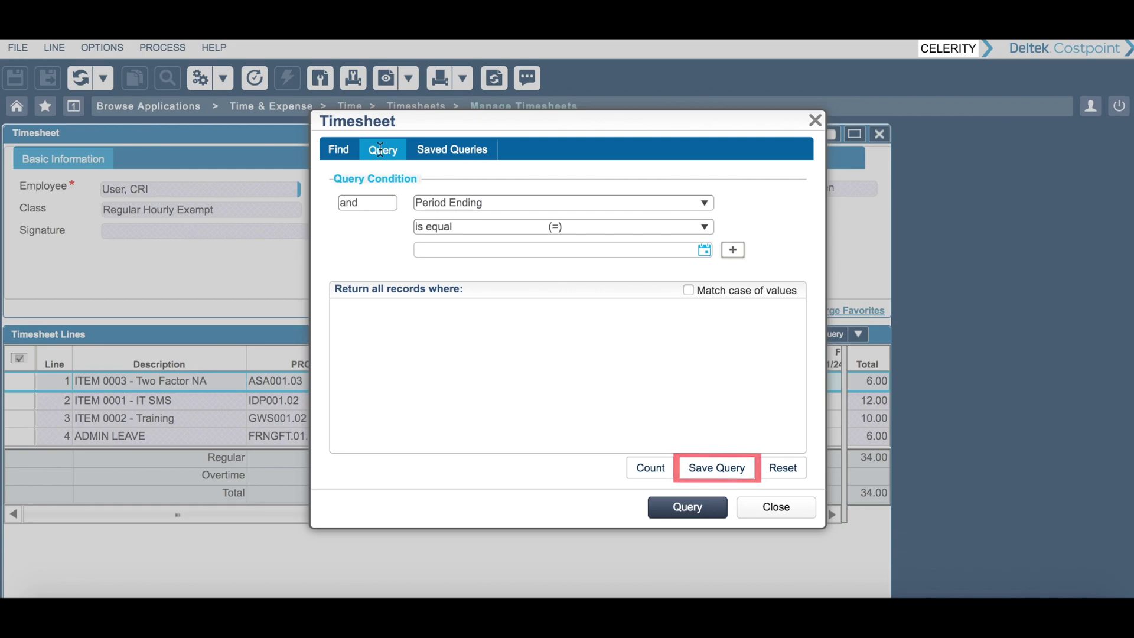
pyautogui.click(439, 149)
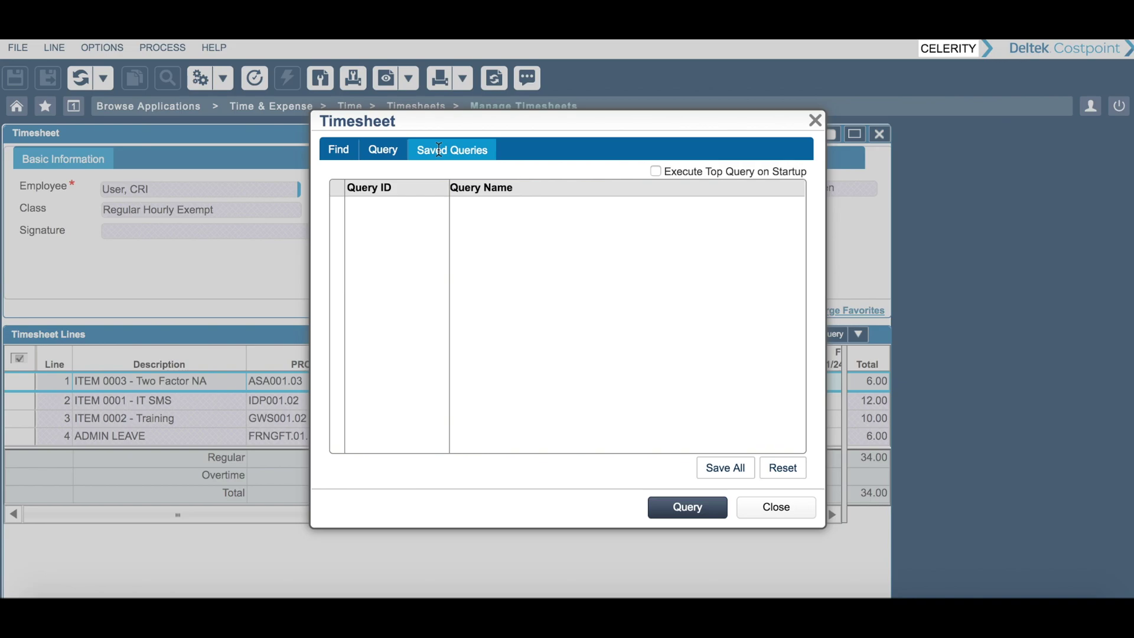
pyautogui.click(759, 508)
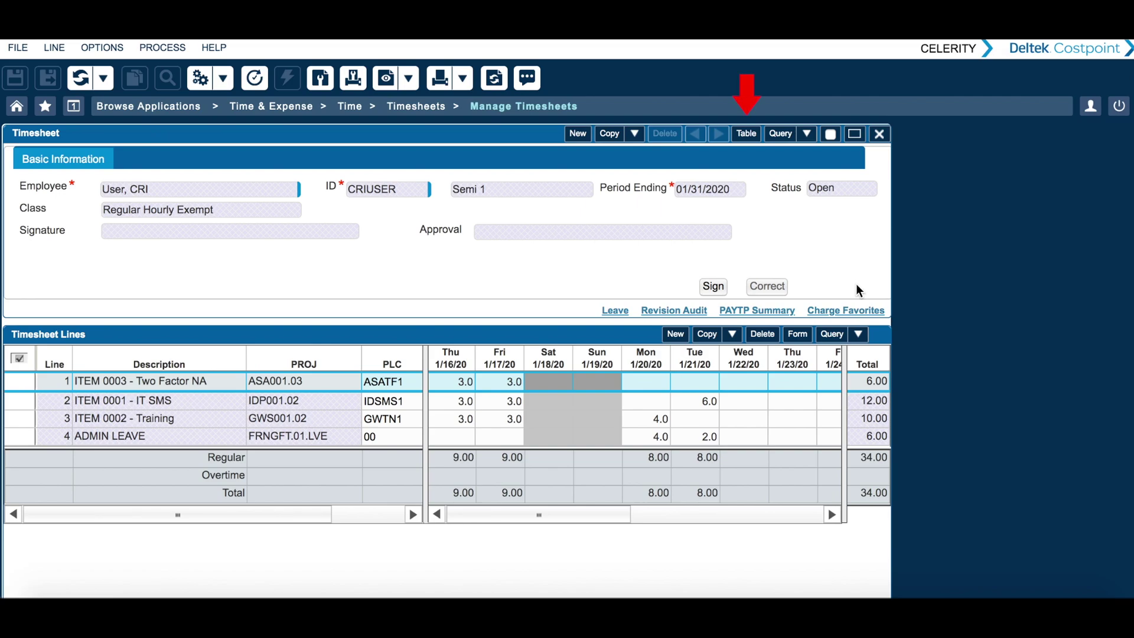
pyautogui.click(748, 134)
pyautogui.moveTo(612, 207)
pyautogui.mouseDown()
pyautogui.moveTo(846, 213)
pyautogui.moveTo(619, 219)
pyautogui.mouseUp()
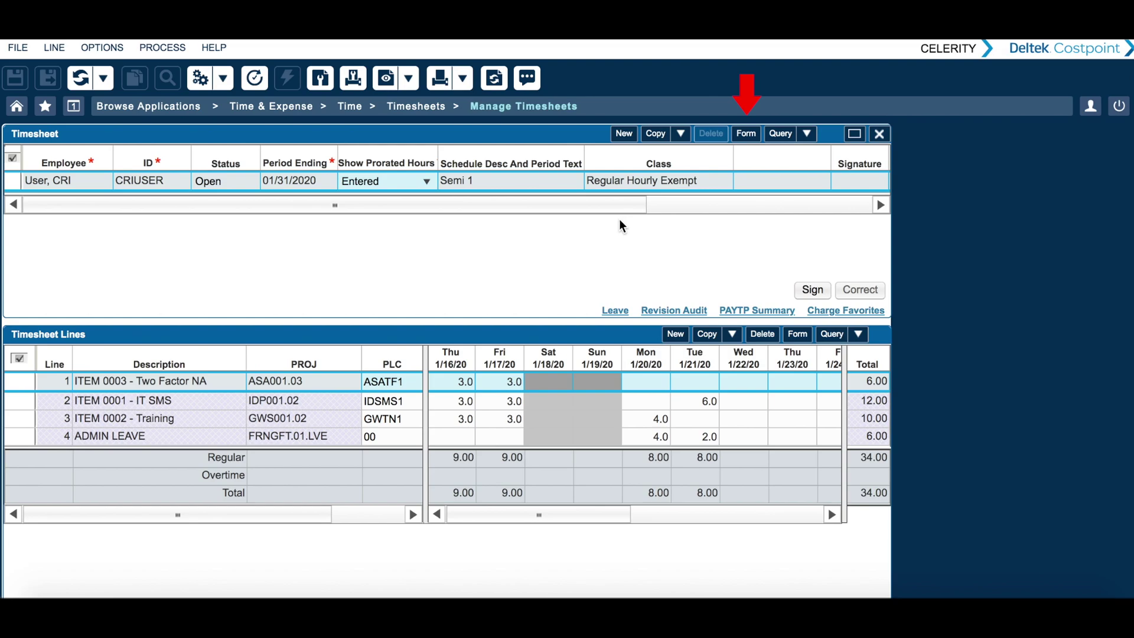
pyautogui.click(747, 135)
pyautogui.click(746, 135)
pyautogui.click(747, 135)
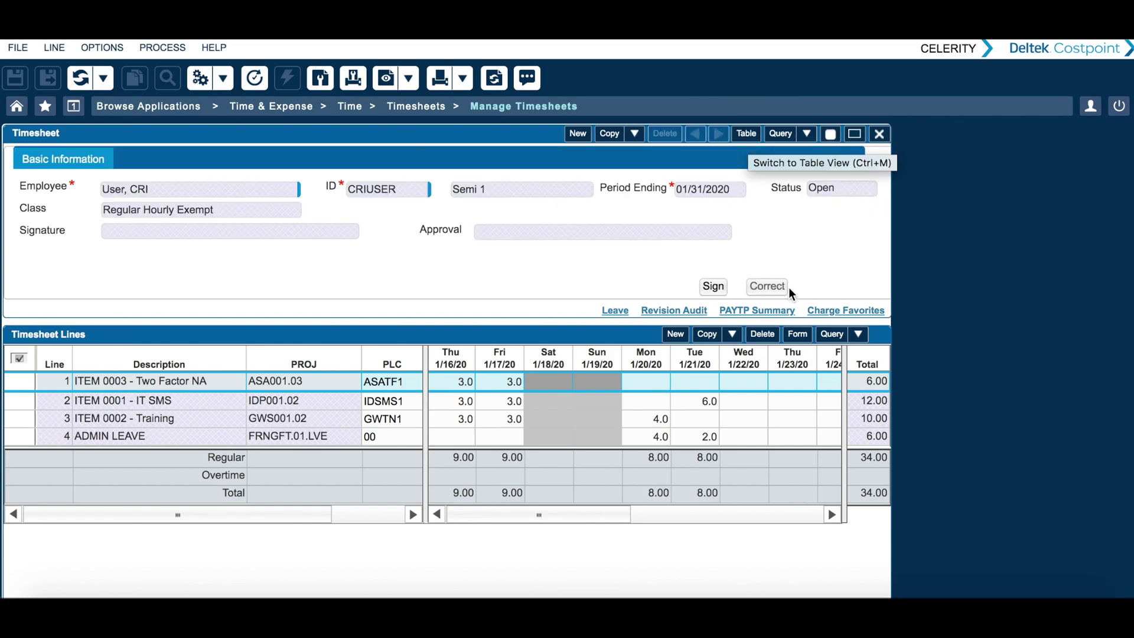
pyautogui.click(798, 335)
pyautogui.click(745, 334)
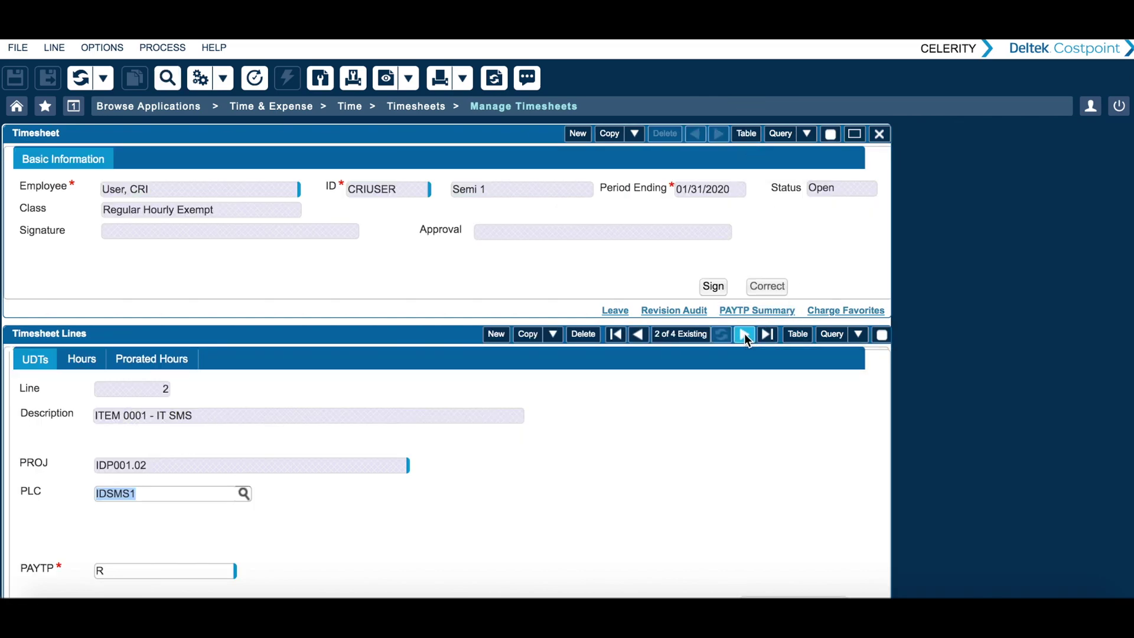
pyautogui.click(637, 335)
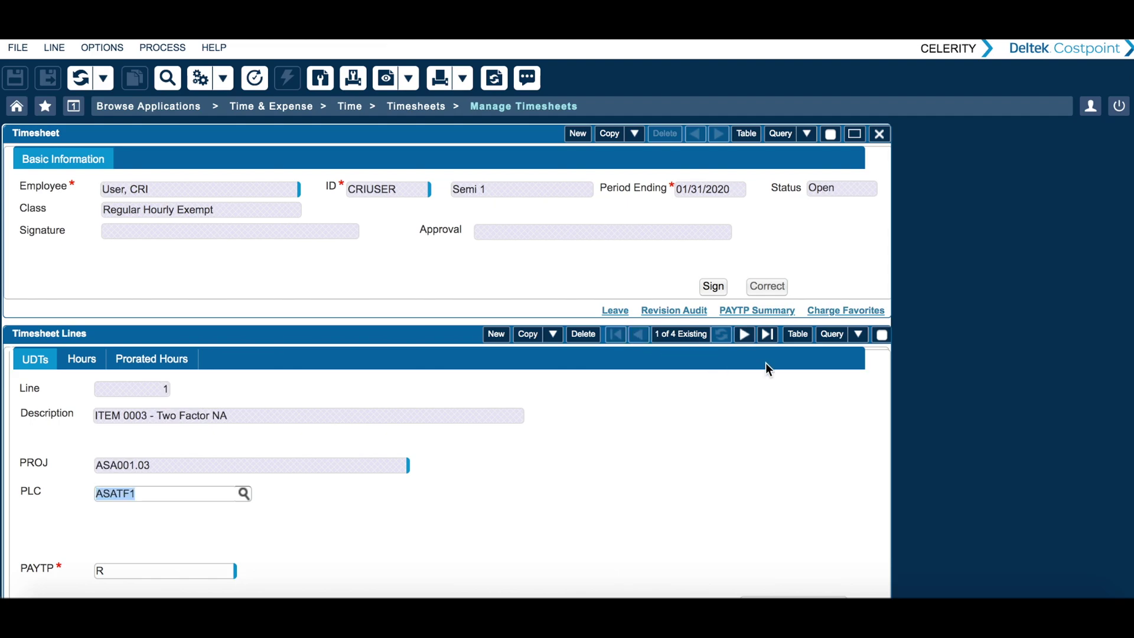
pyautogui.click(796, 335)
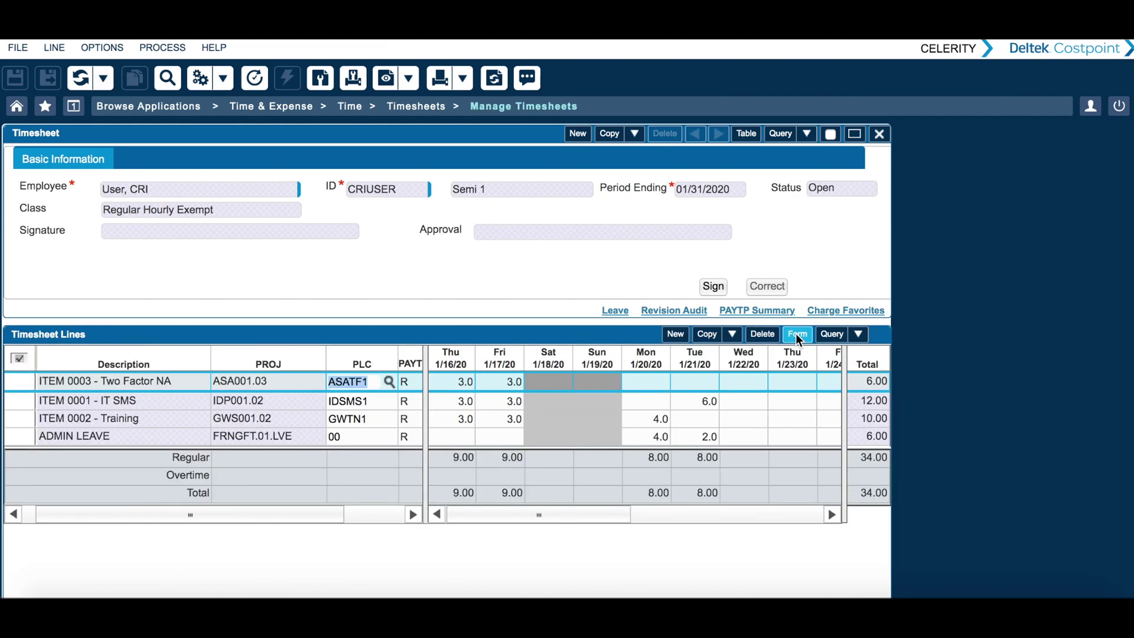
pyautogui.click(883, 136)
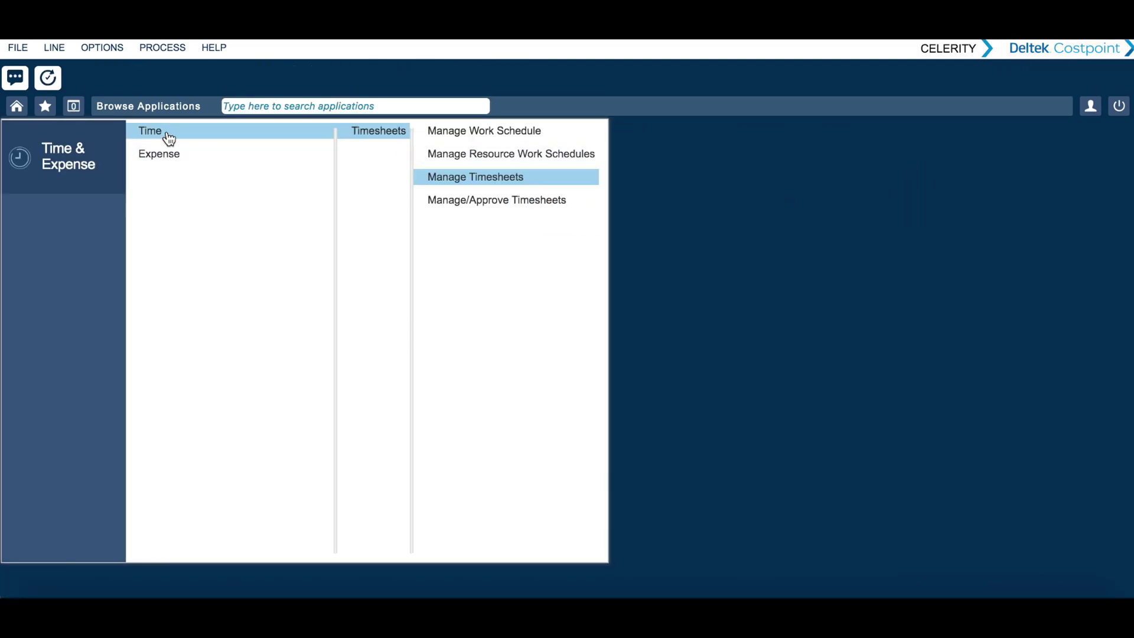
pyautogui.click(492, 180)
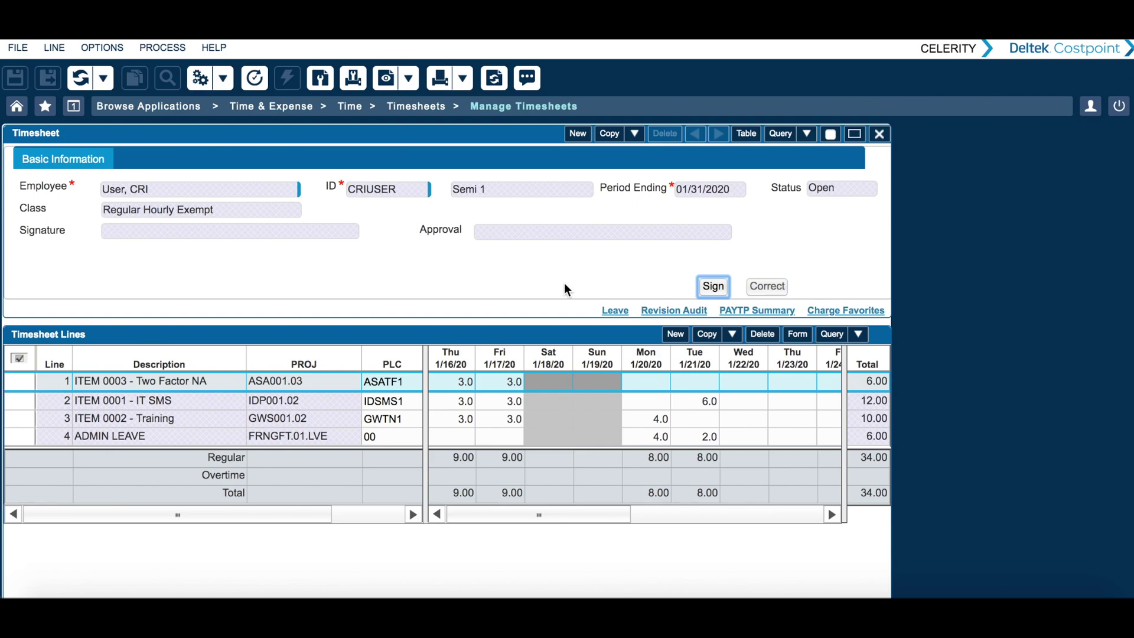
# - Add a blank fifth timesheet line and bring up the charge lookup for its project
pyautogui.click(676, 334)
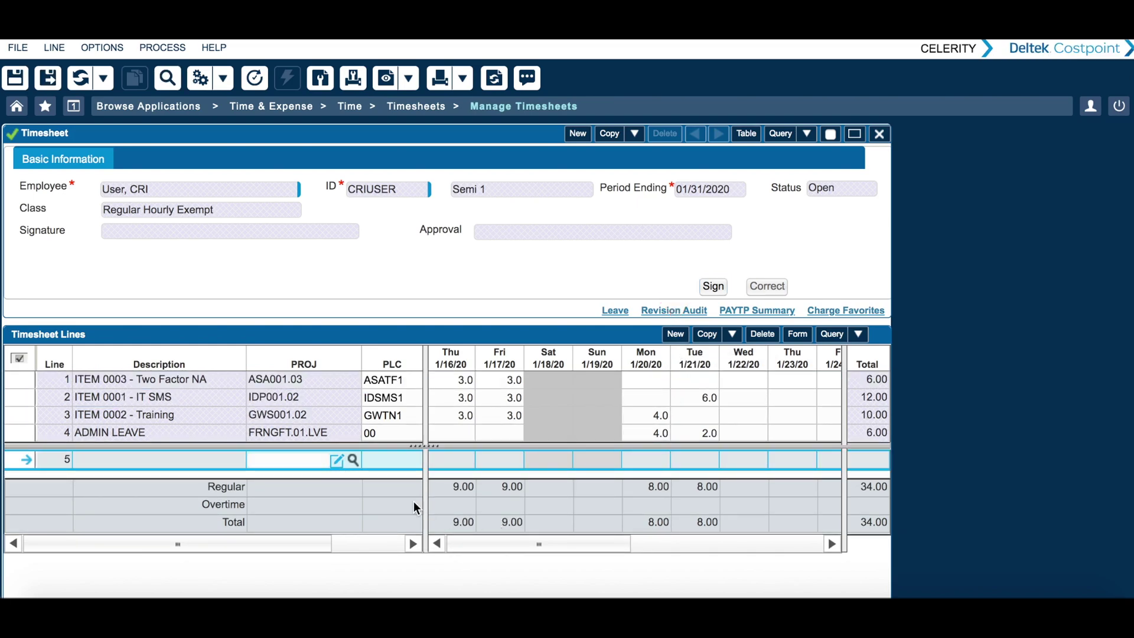
pyautogui.click(353, 460)
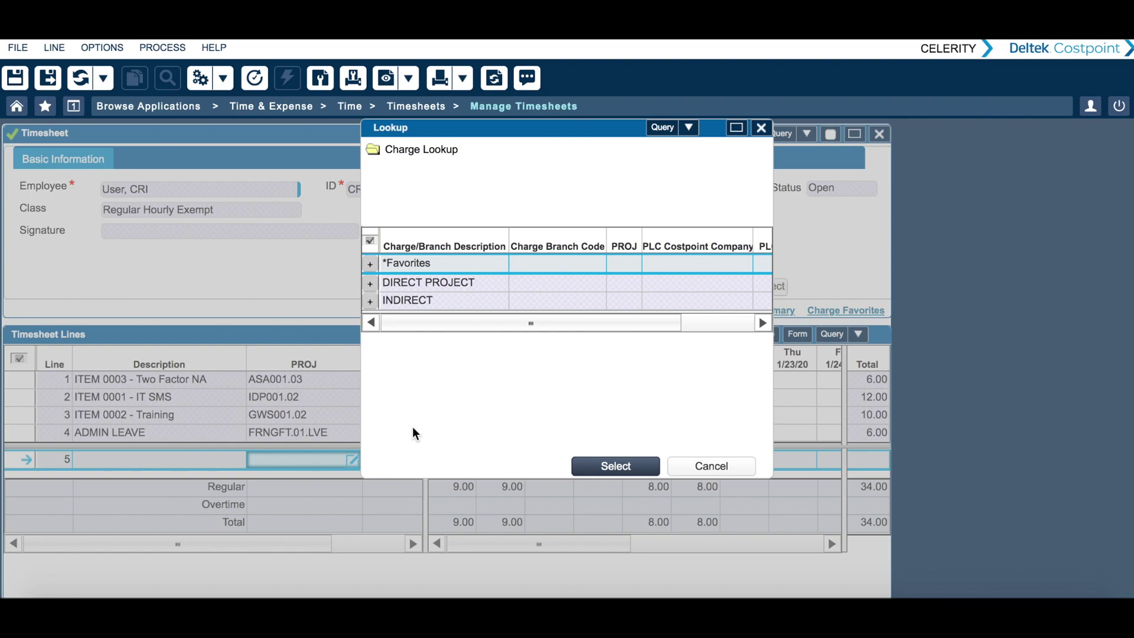
# - Charge line 5 to NOAA OAR ESRL ITEM 0001, project ESR001.02, PLC ESRSM1
pyautogui.click(370, 282)
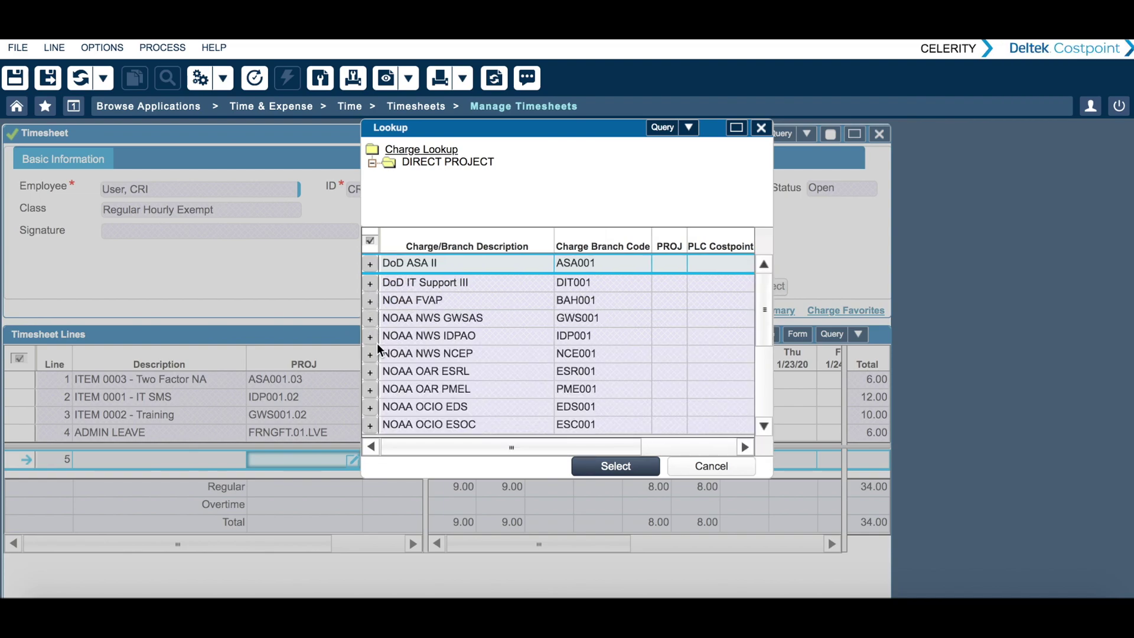
pyautogui.click(371, 371)
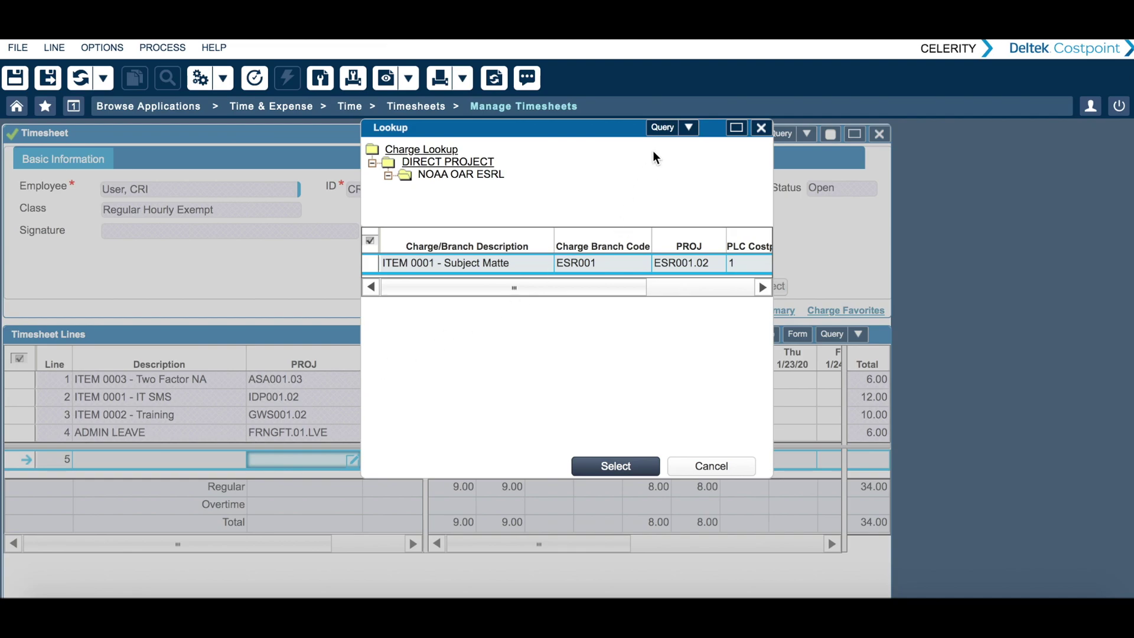
pyautogui.click(660, 131)
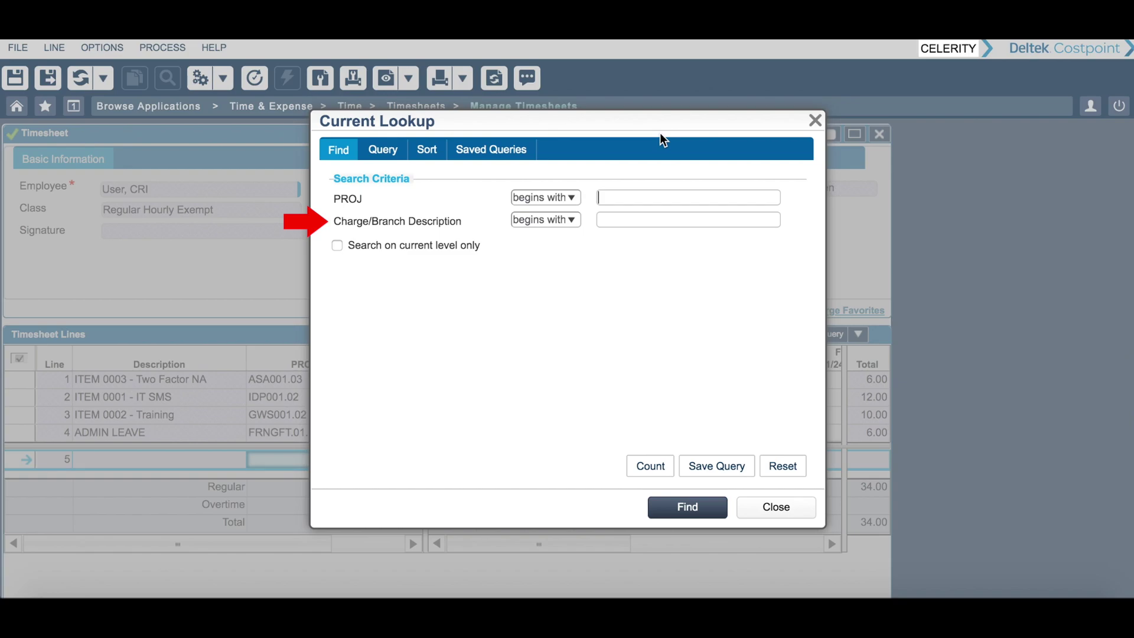
pyautogui.click(778, 509)
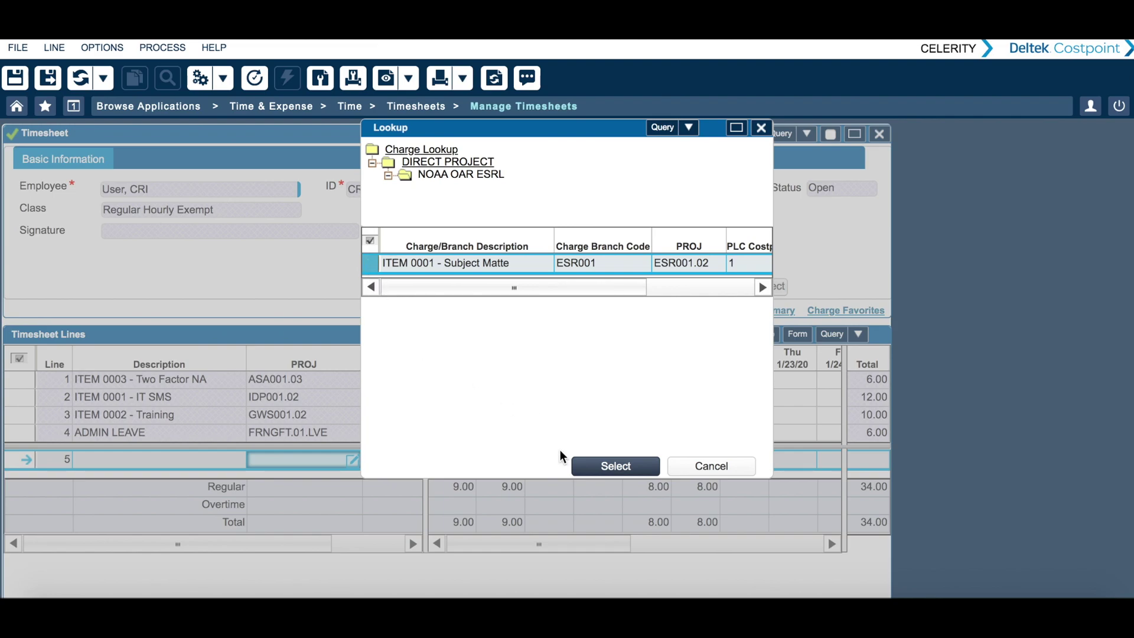
pyautogui.click(597, 467)
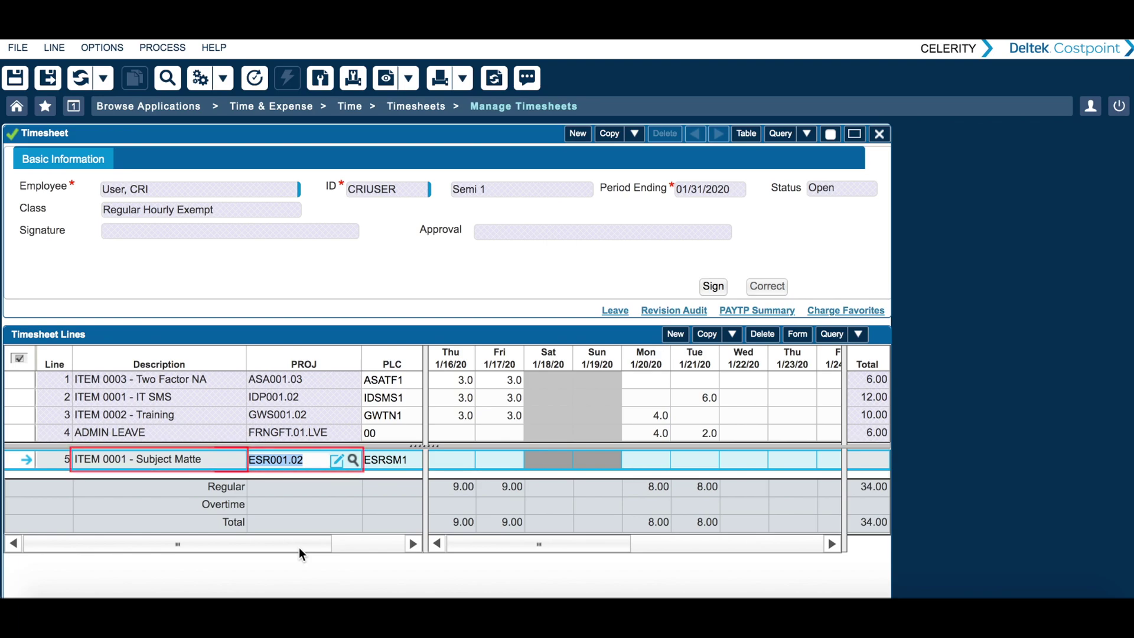
pyautogui.moveTo(299, 547); pyautogui.dragTo(395, 548)
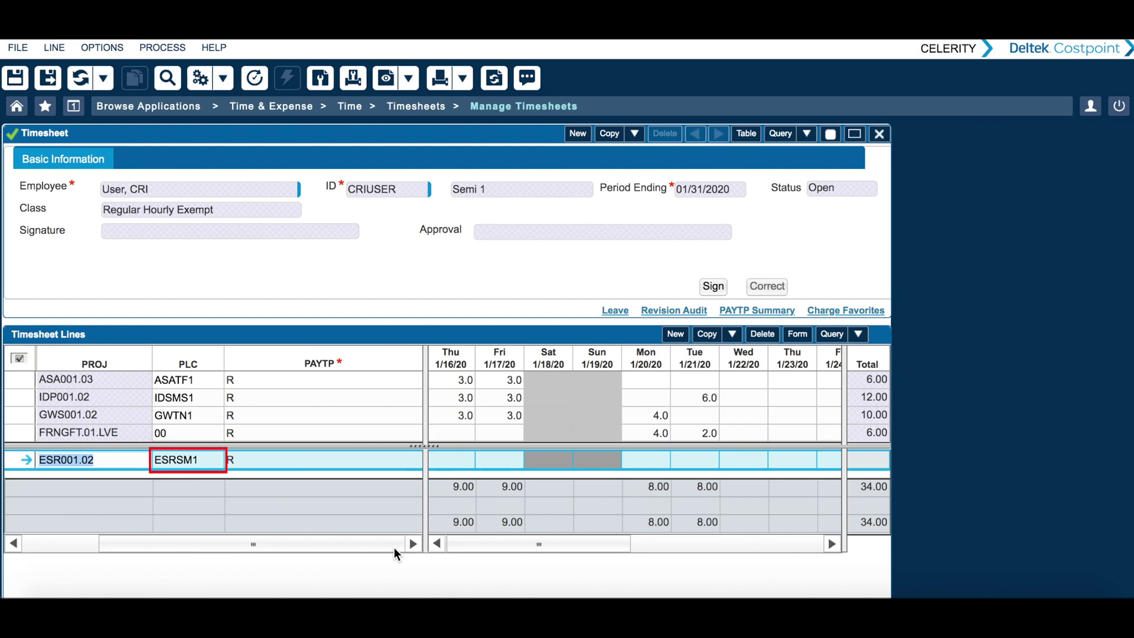
pyautogui.click(213, 460)
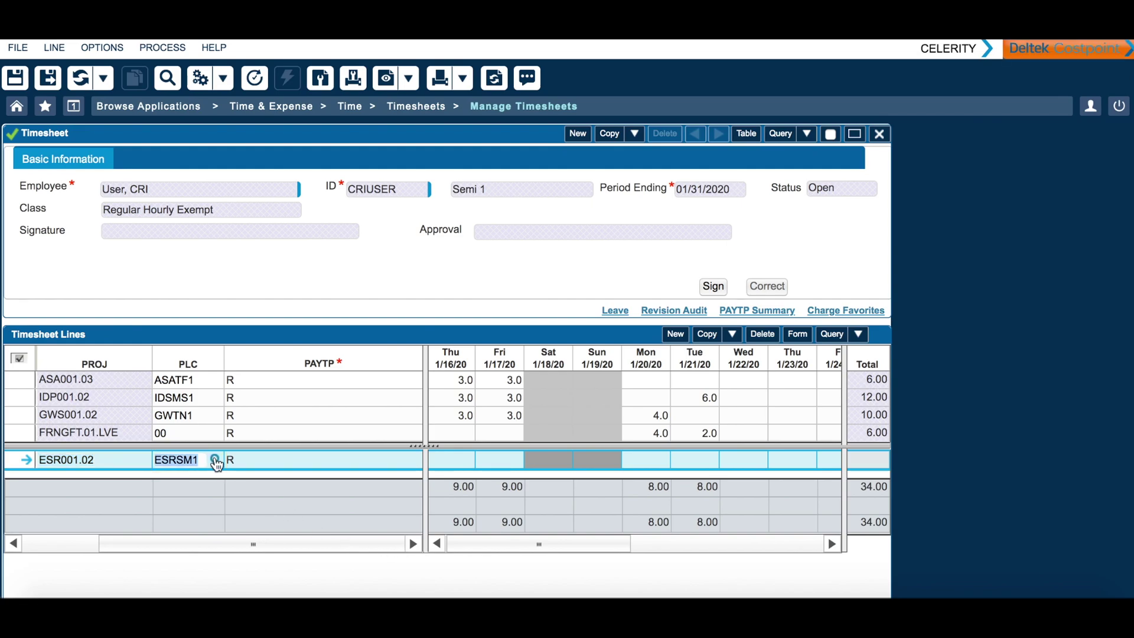
# - Review the PLC and pay type lists for line 5, keeping PLC ESRSM1 and pay type R
pyautogui.click(214, 460)
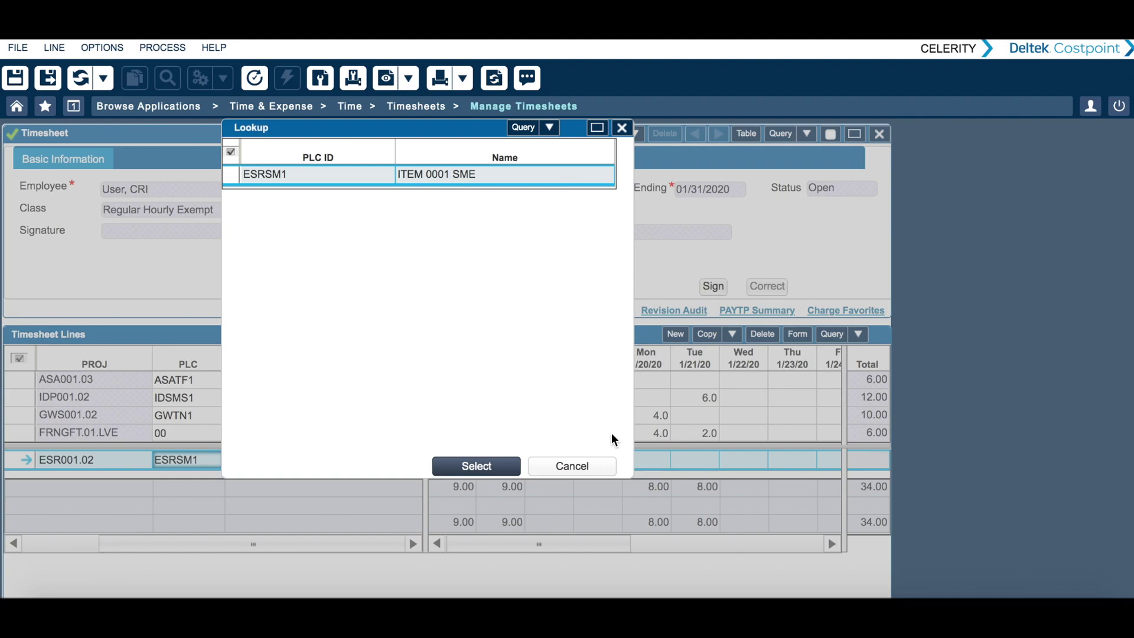
pyautogui.click(589, 466)
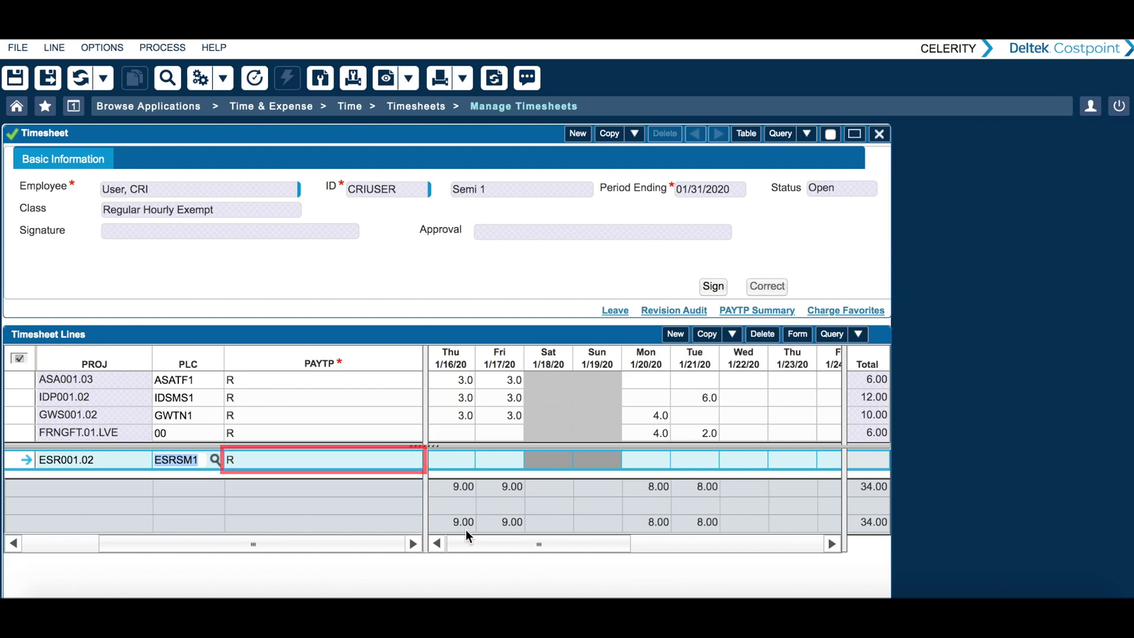
pyautogui.moveTo(414, 461)
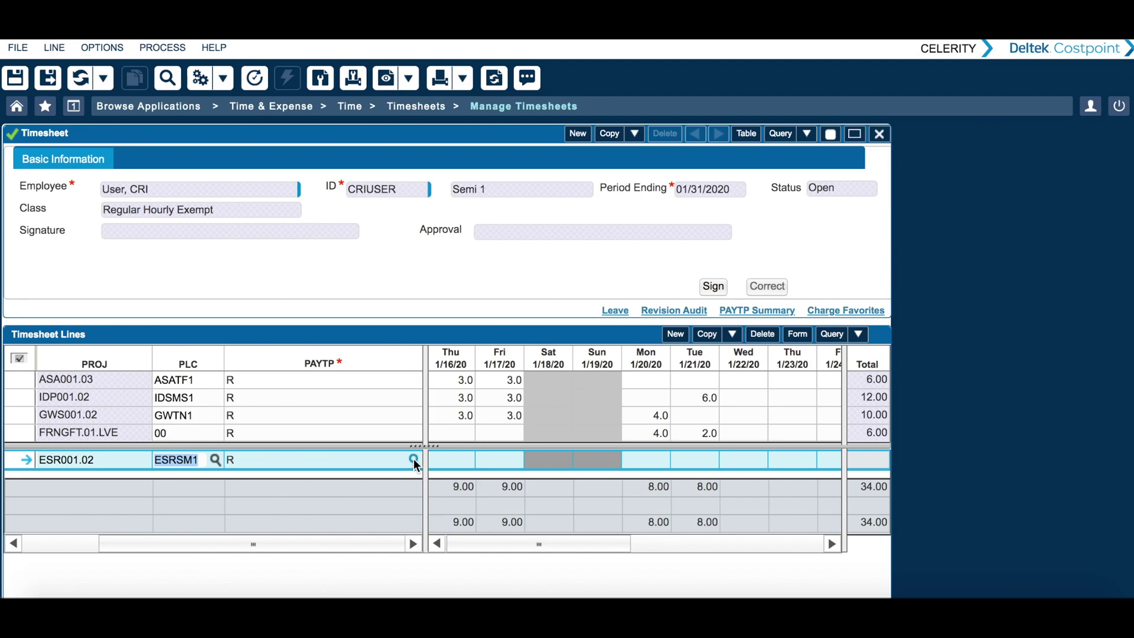
pyautogui.click(413, 459)
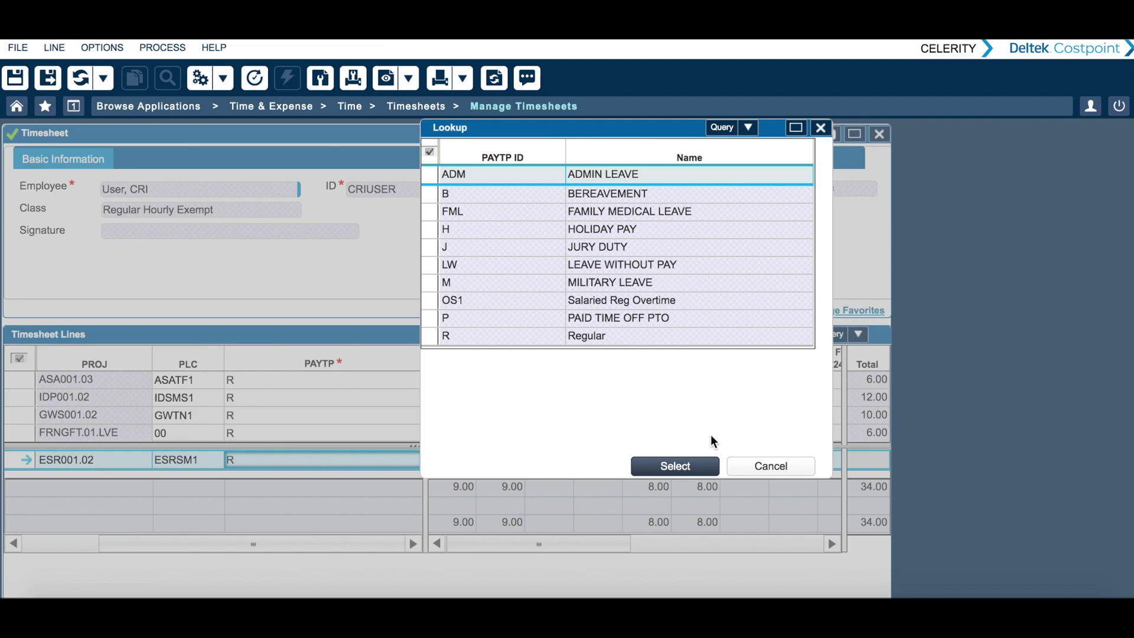
pyautogui.click(771, 468)
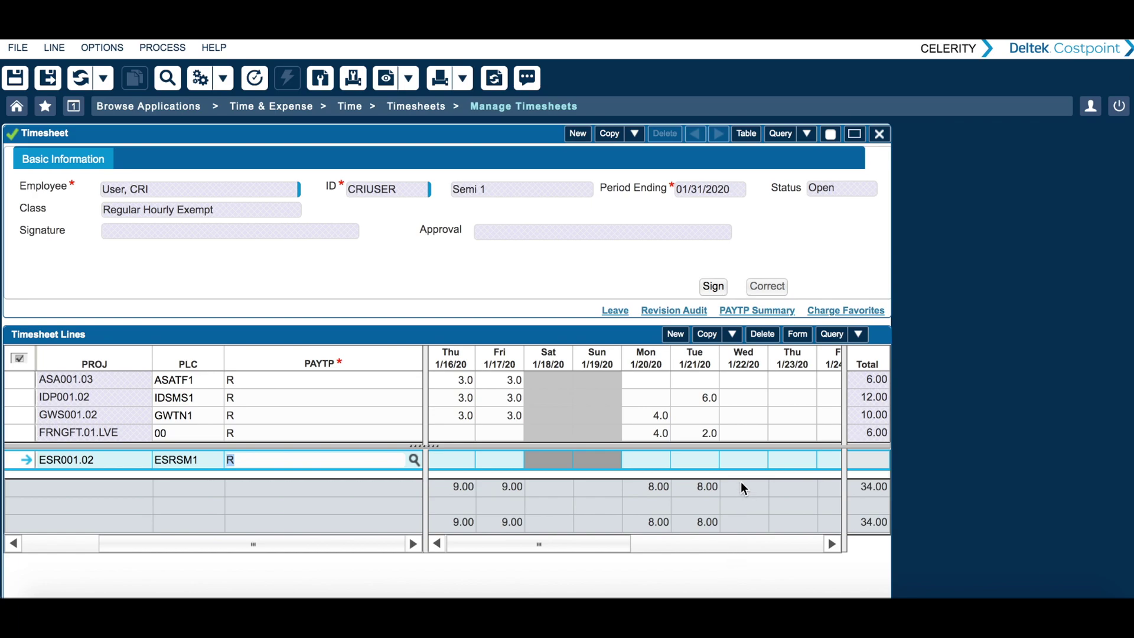
# - Enter 8 hours on Wed 1/22/20 for line 5 with the note 'comment'
pyautogui.click(743, 461)
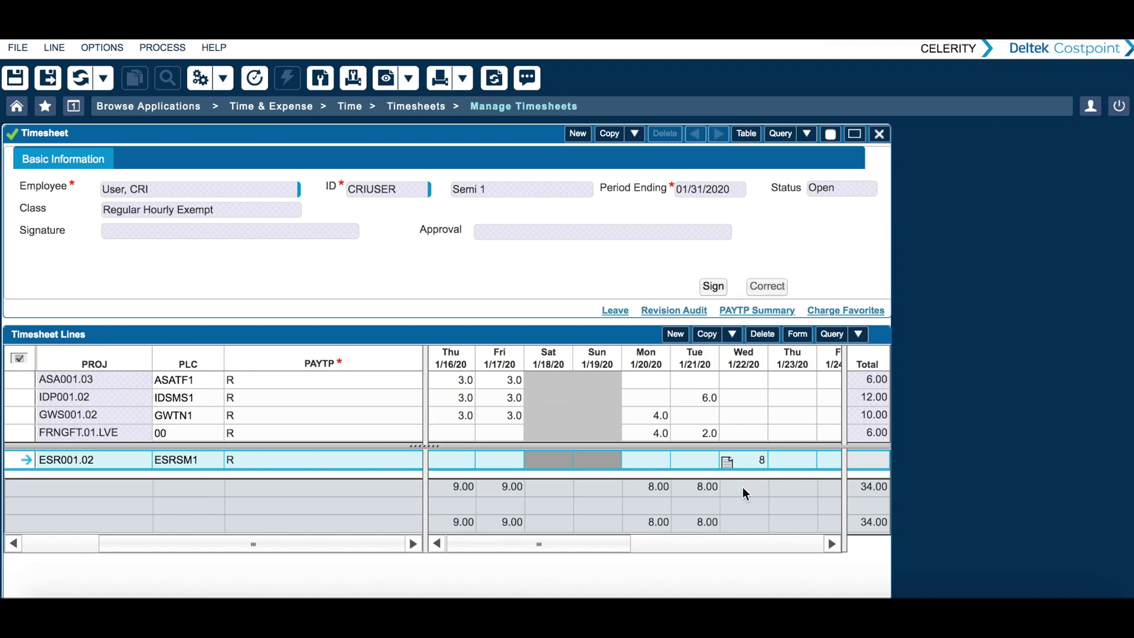
pyautogui.click(783, 460)
pyautogui.click(726, 463)
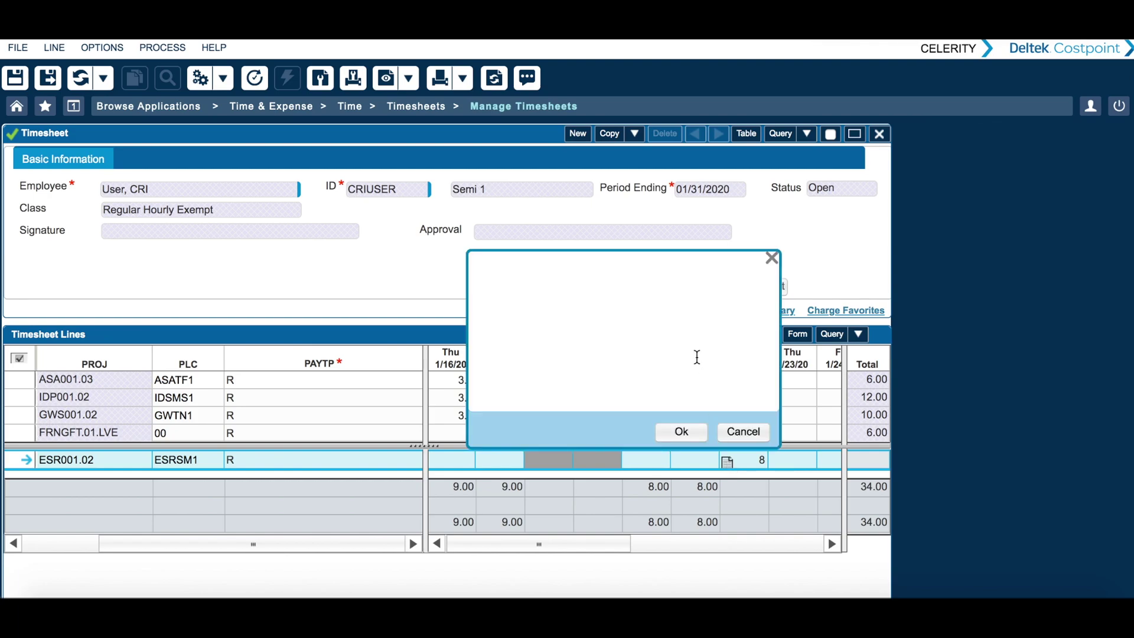
pyautogui.write('comment')
pyautogui.click(682, 431)
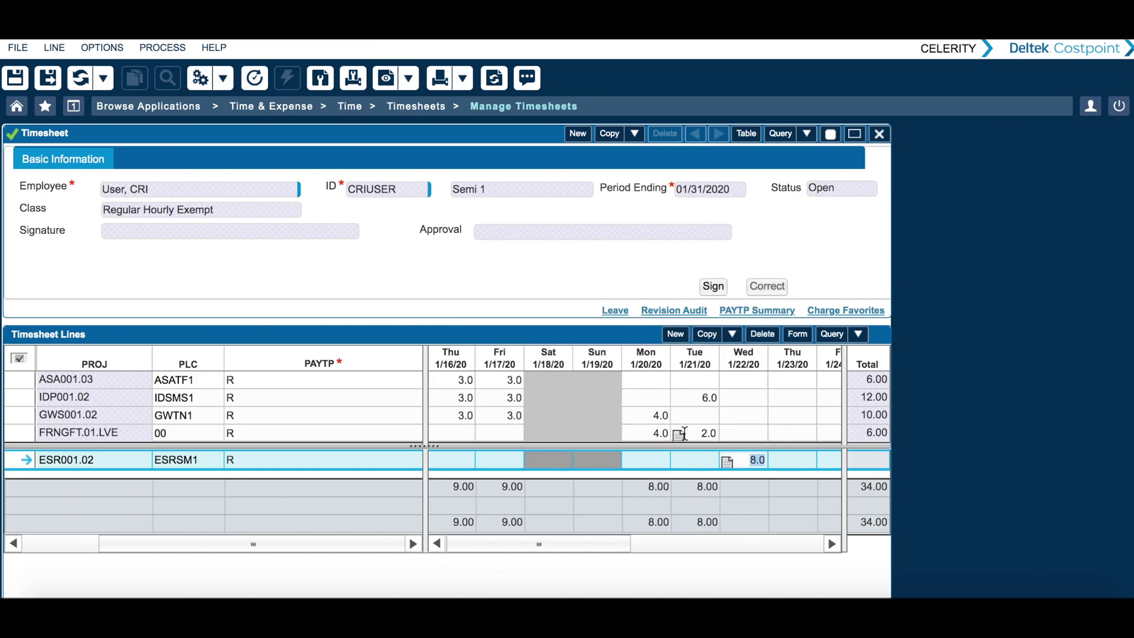
pyautogui.click(789, 432)
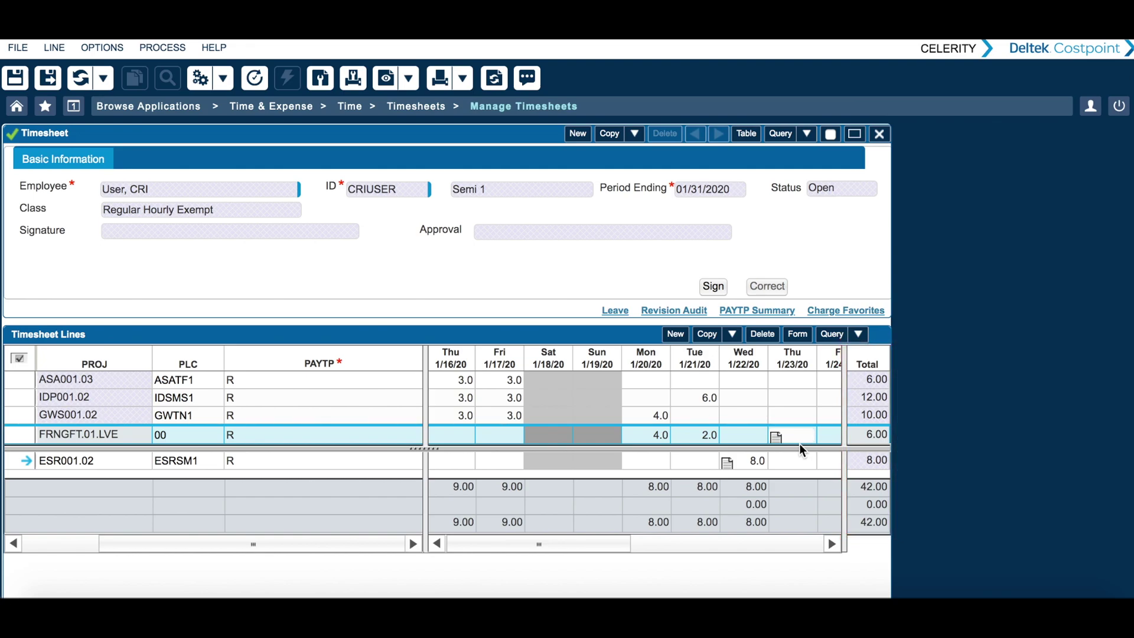
# - Copy the ESR001.02 line and mark the copied line for deletion
pyautogui.click(18, 460)
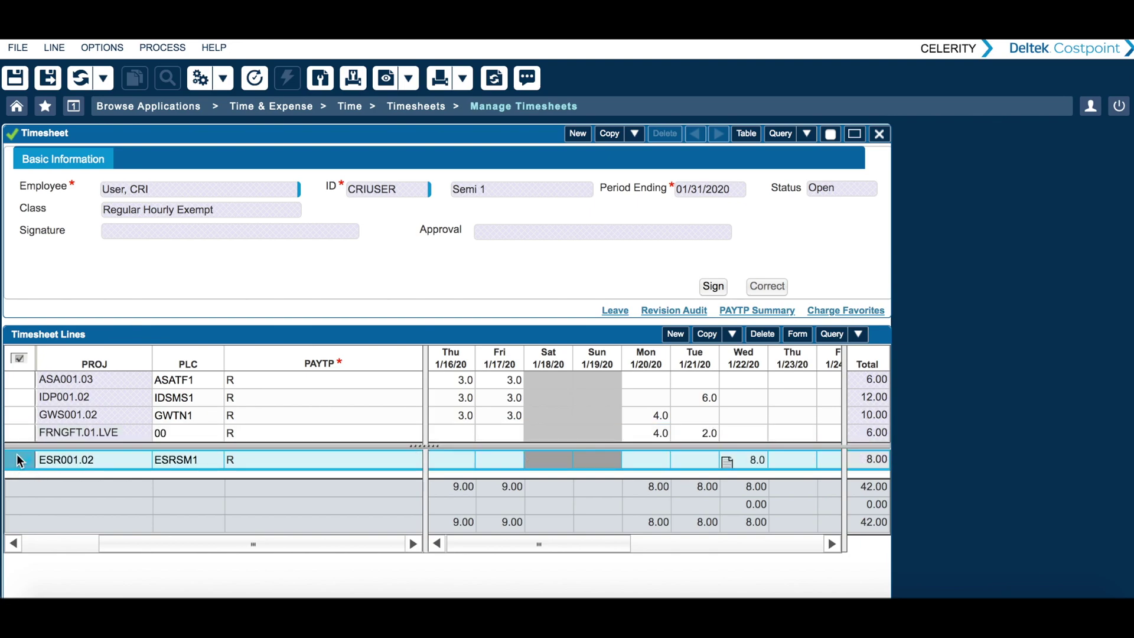
pyautogui.click(704, 334)
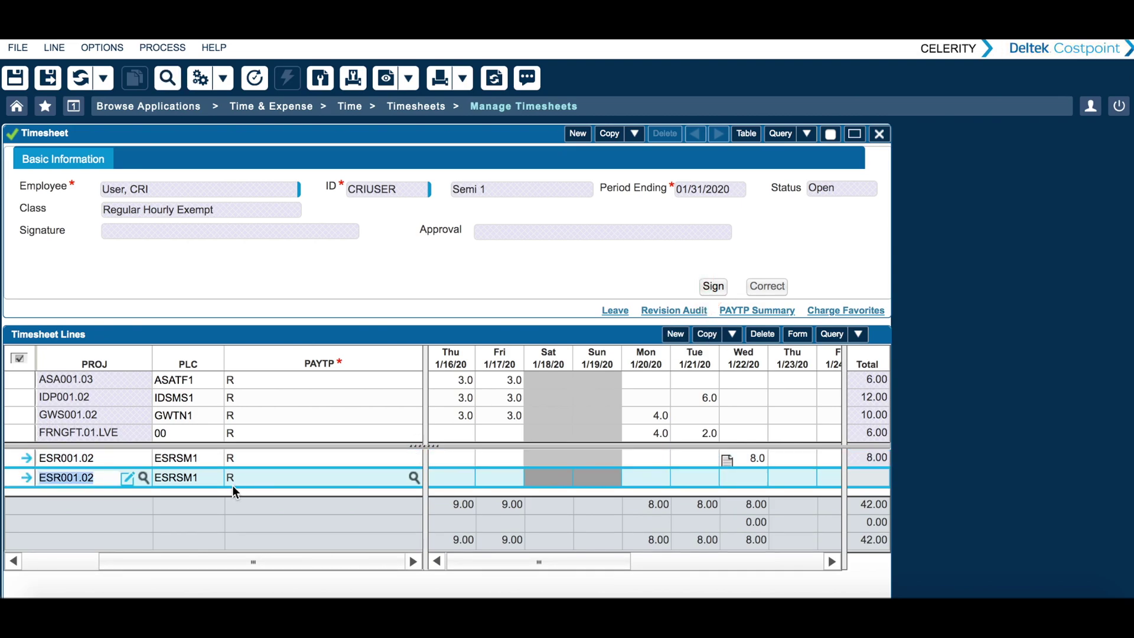
pyautogui.click(22, 472)
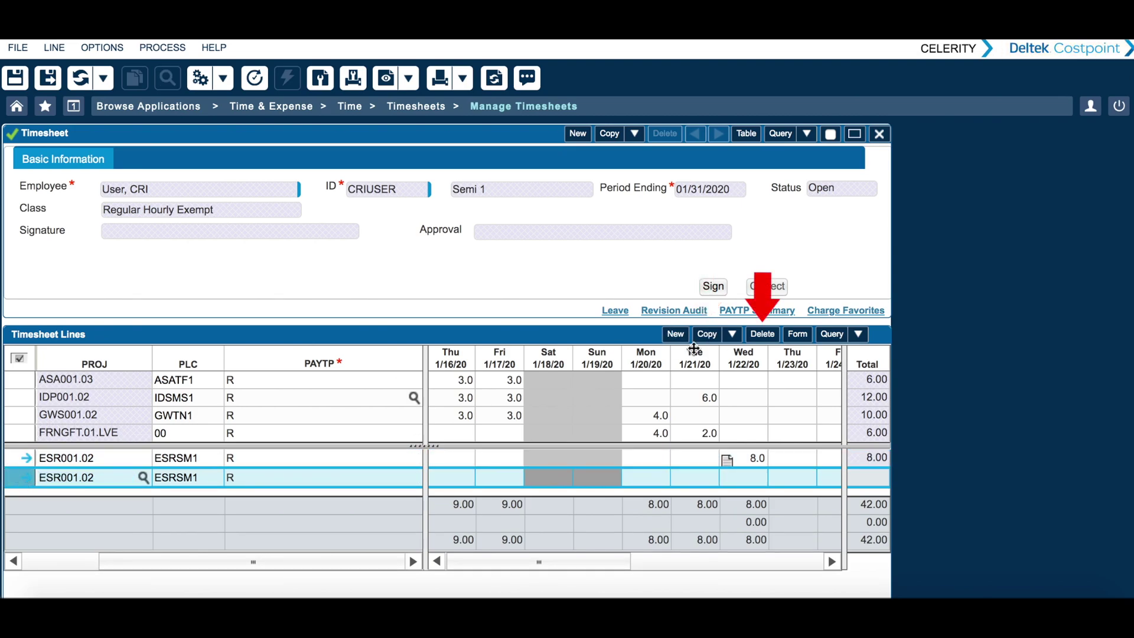
pyautogui.click(762, 334)
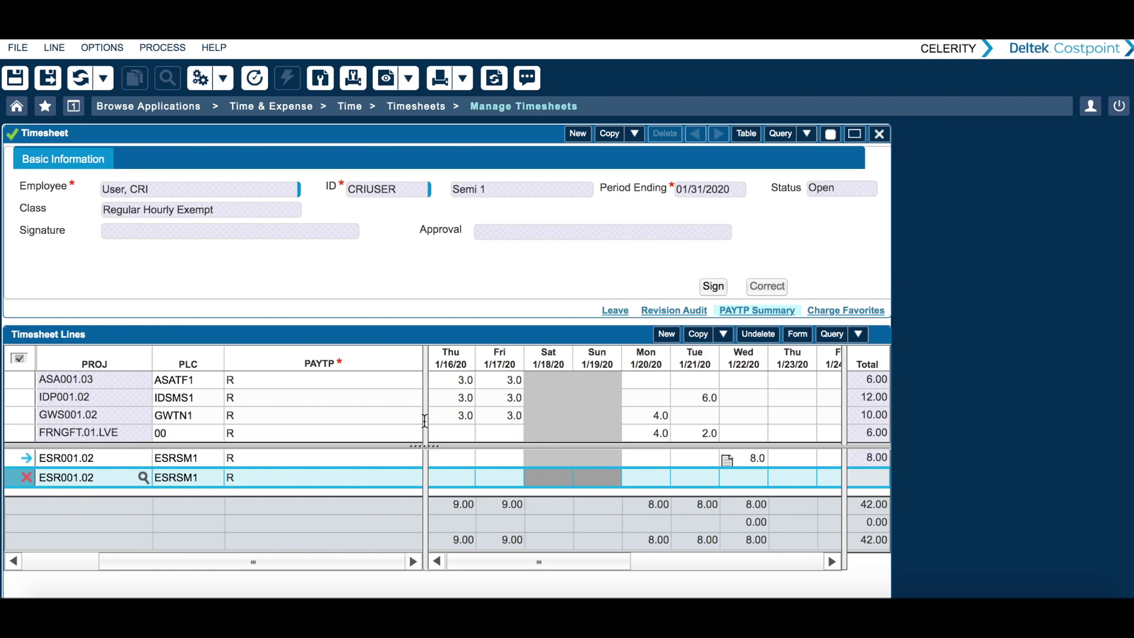
# - Add the ESR001.02 line to the charge favorites
pyautogui.click(24, 459)
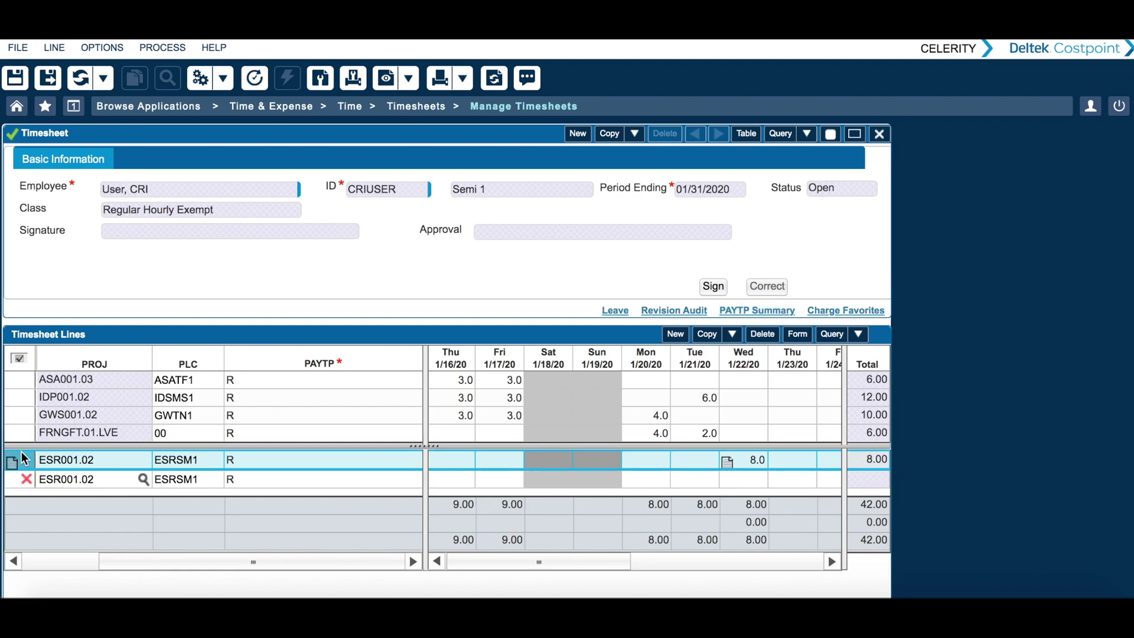
pyautogui.scroll(-3, 641, 389)
pyautogui.click(755, 576)
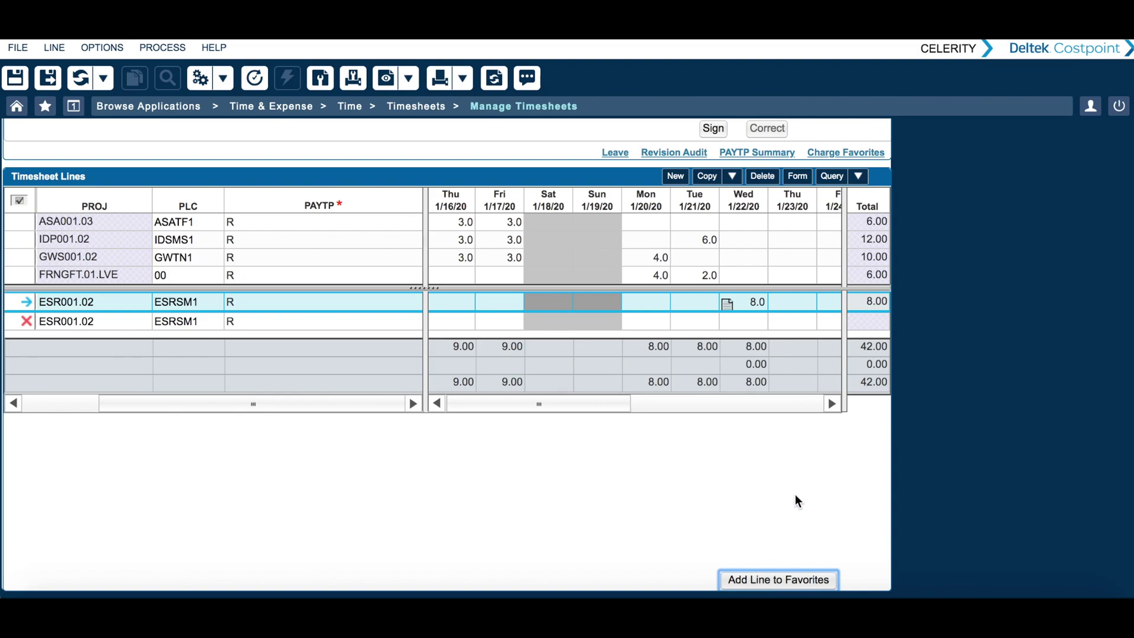
pyautogui.scroll(2, 796, 501)
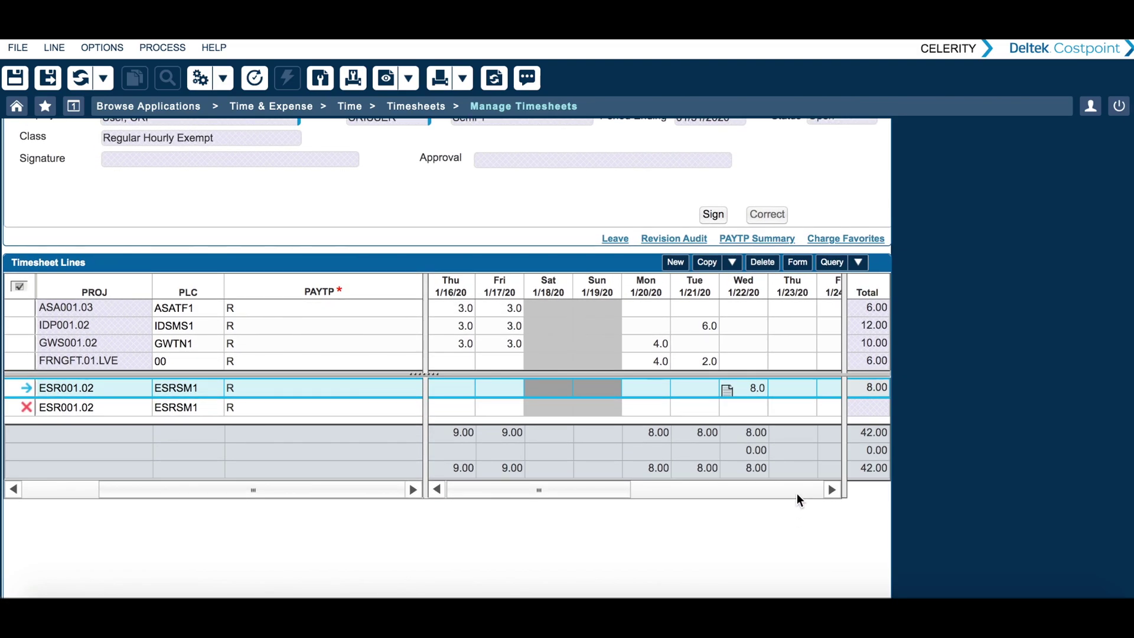
# - Mark the GWS001.01 charge favorite for deletion and close Charge Favorites
pyautogui.click(871, 241)
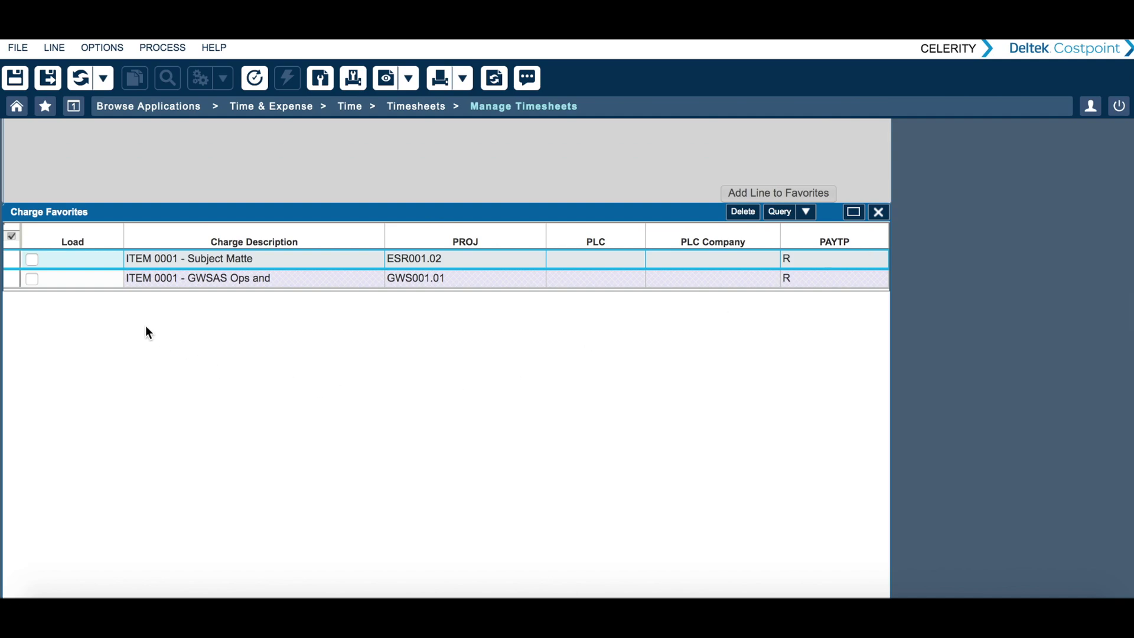
pyautogui.click(31, 279)
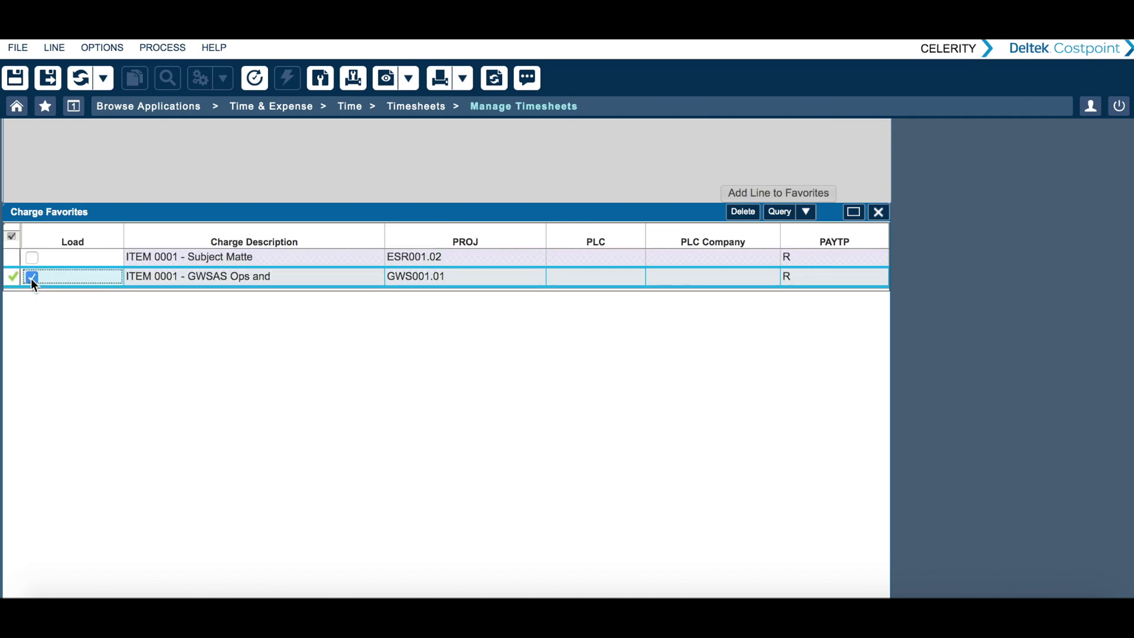
pyautogui.click(31, 260)
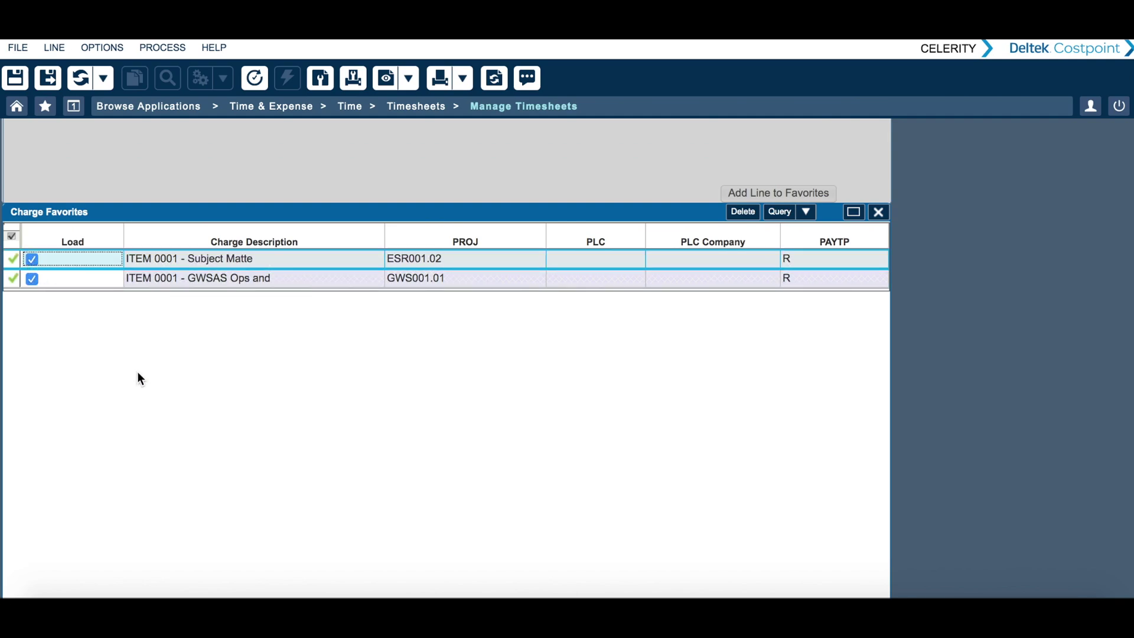
pyautogui.click(32, 280)
pyautogui.click(13, 282)
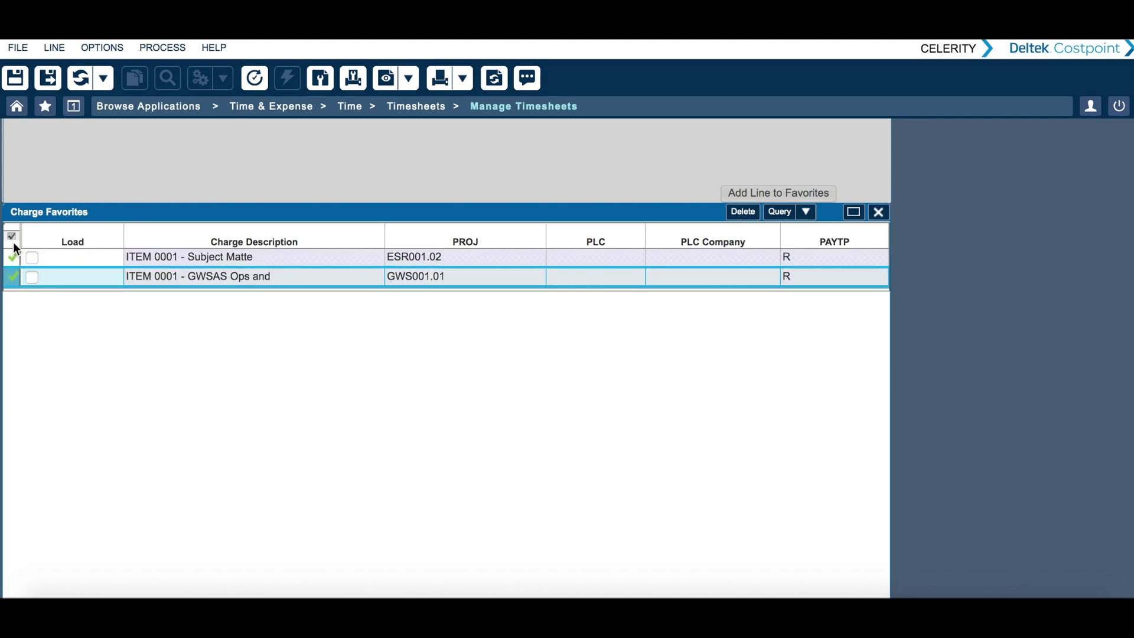
pyautogui.click(743, 211)
pyautogui.scroll(-3, 876, 427)
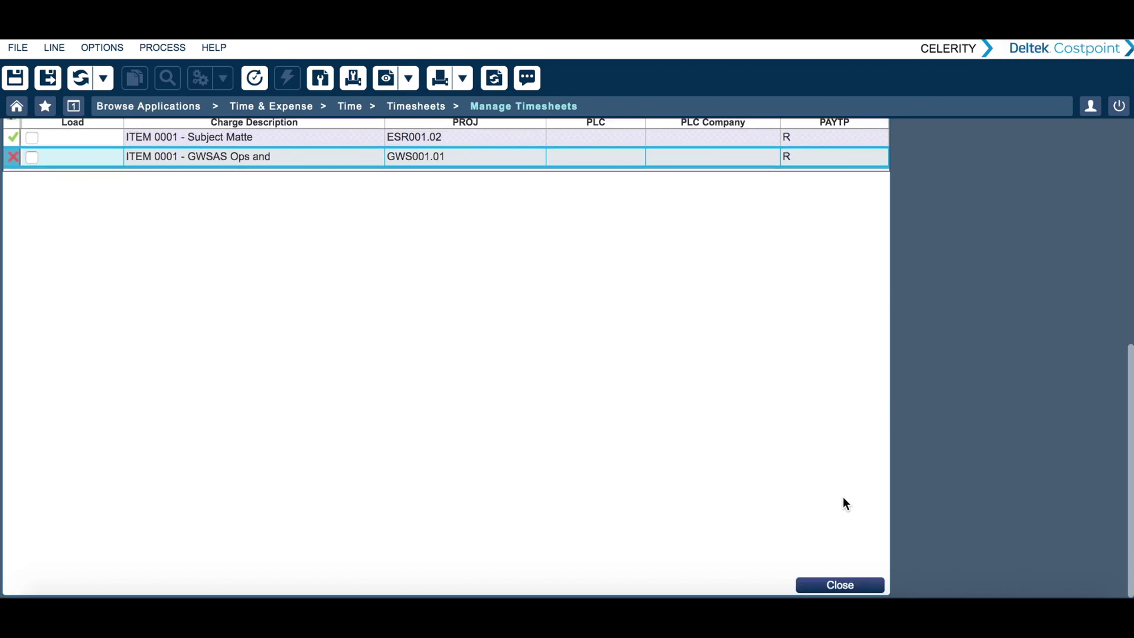
pyautogui.click(829, 584)
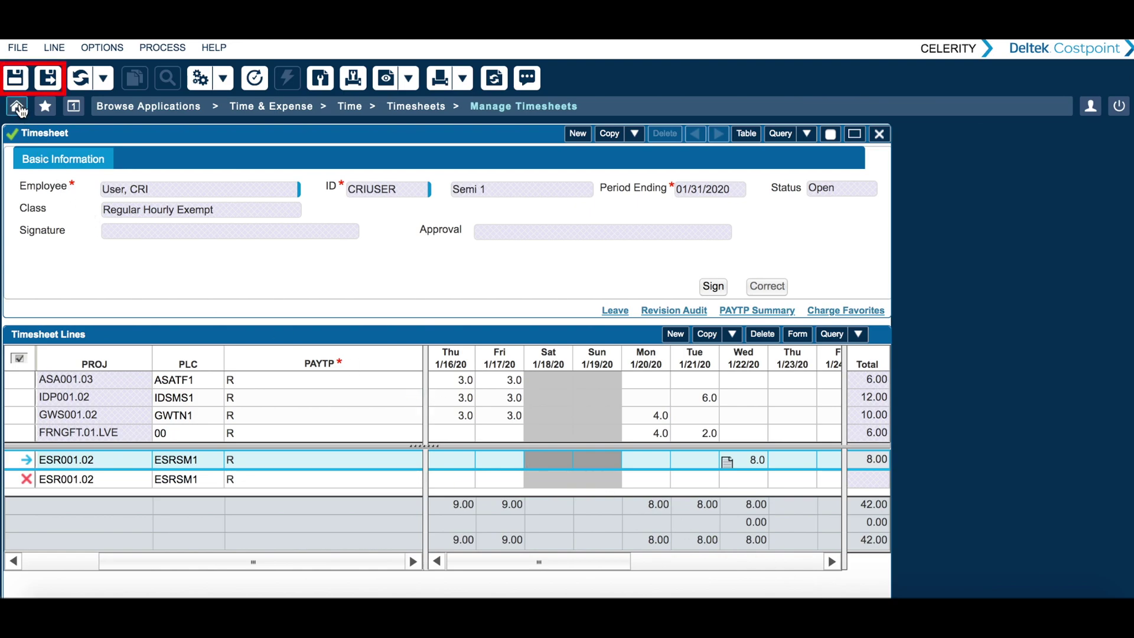
# - Save the timesheet, dropping the copied ESR001.02 line
pyautogui.click(16, 76)
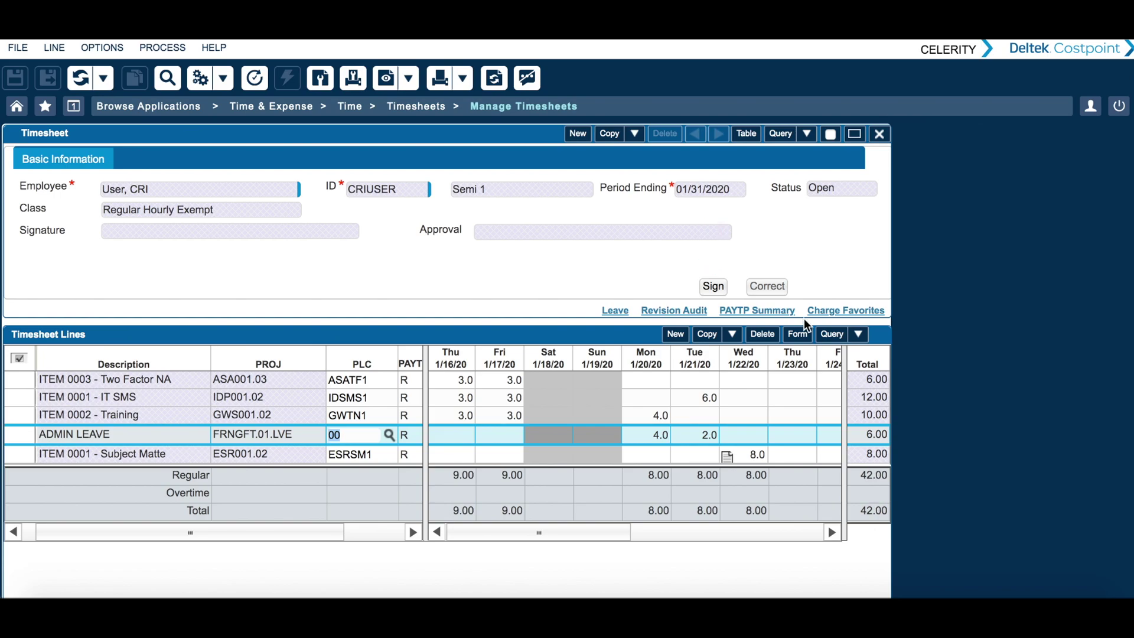
# - Sign the timesheet, accepting the certification and dismissing the success message
pyautogui.click(713, 287)
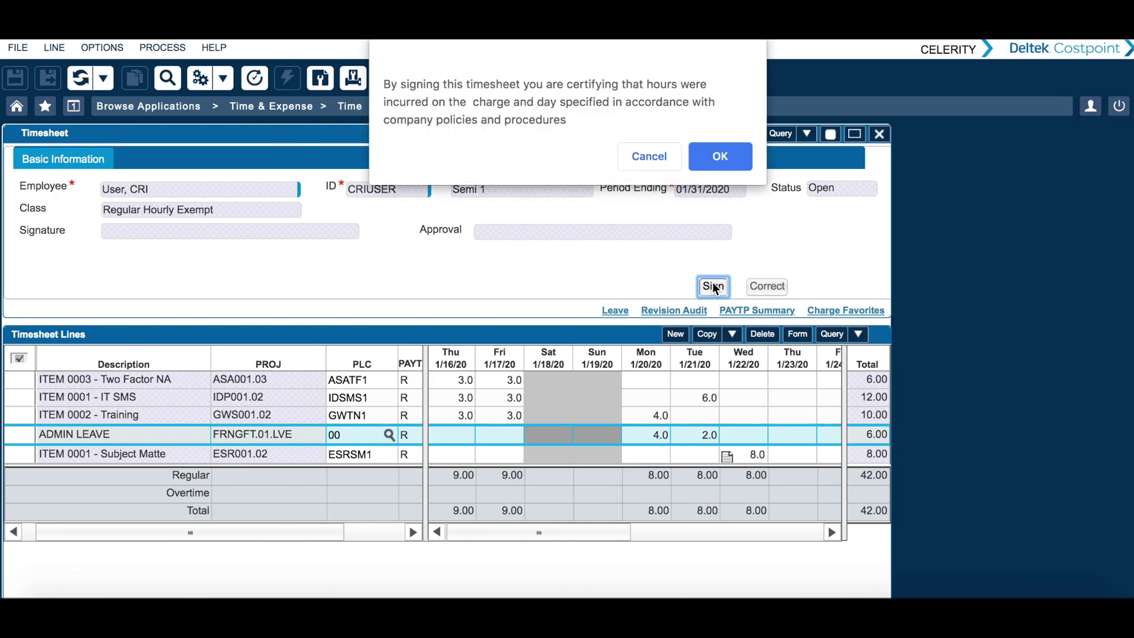
pyautogui.click(721, 157)
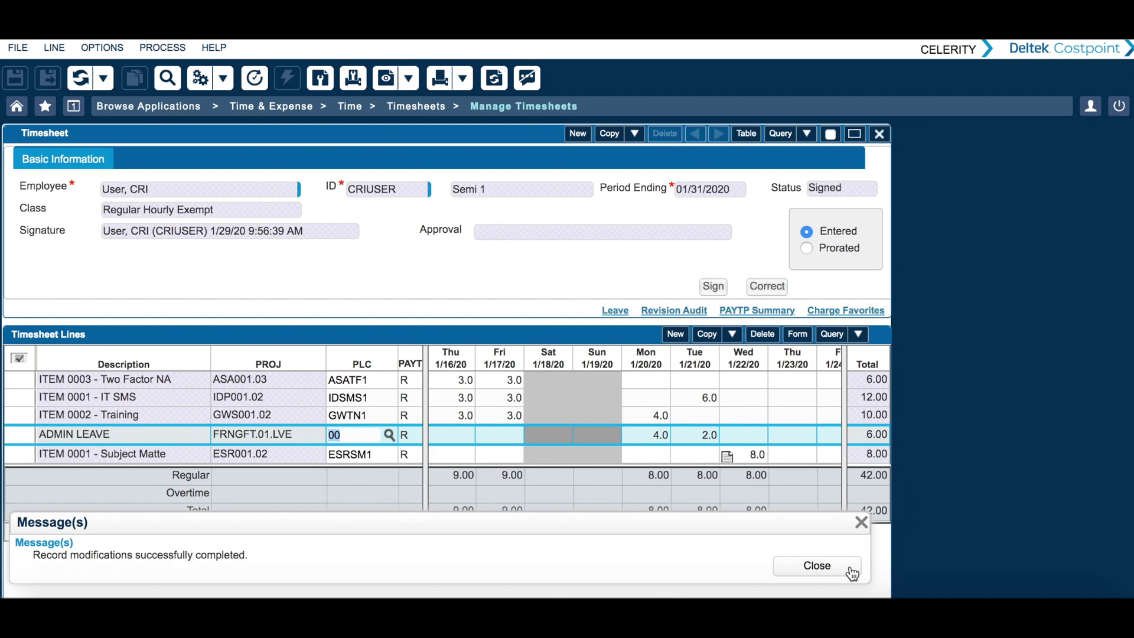
pyautogui.click(817, 566)
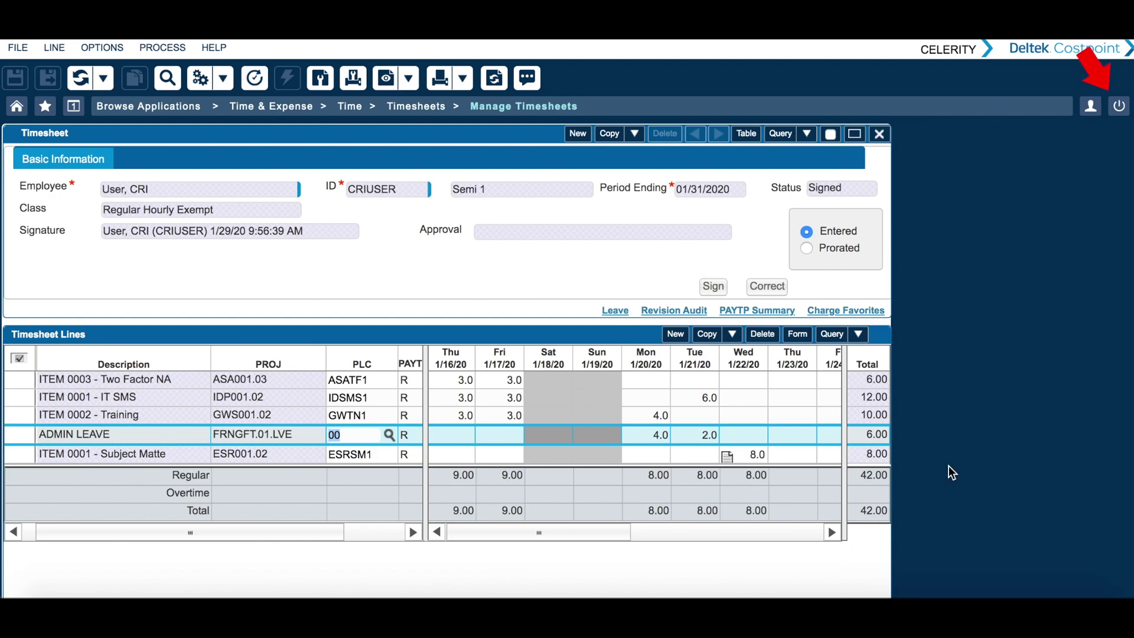
# - Close the Manage Timesheets application with the power icon at the top right
pyautogui.click(1120, 108)
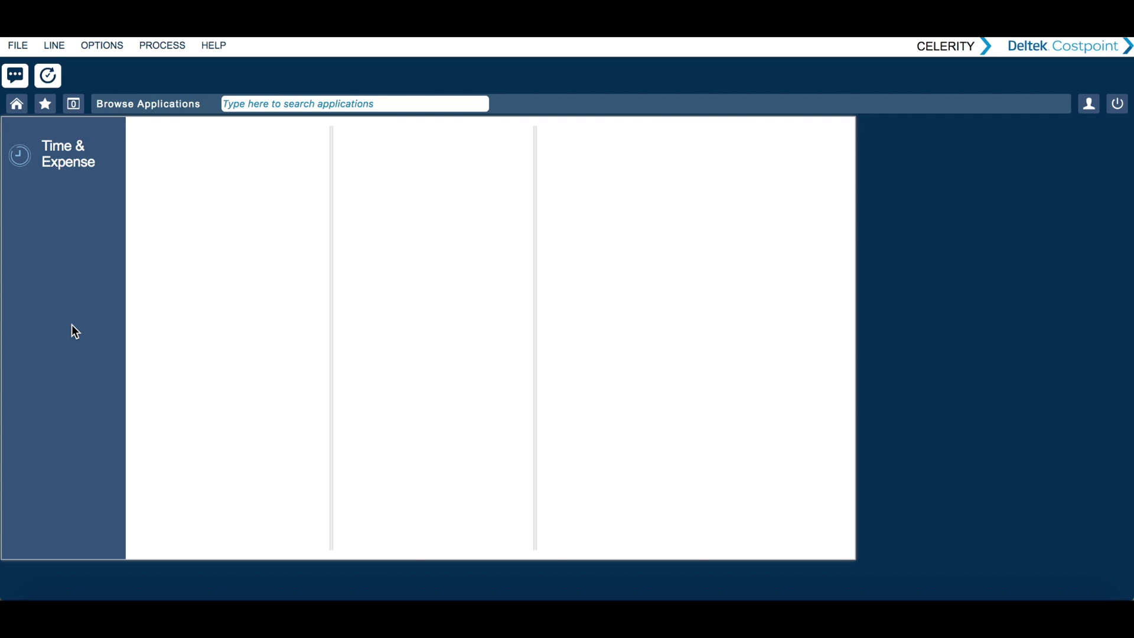
# - Go to Time & Expense > Time > Timesheets > Manage/Approve Timesheets
pyautogui.click(78, 166)
pyautogui.click(150, 131)
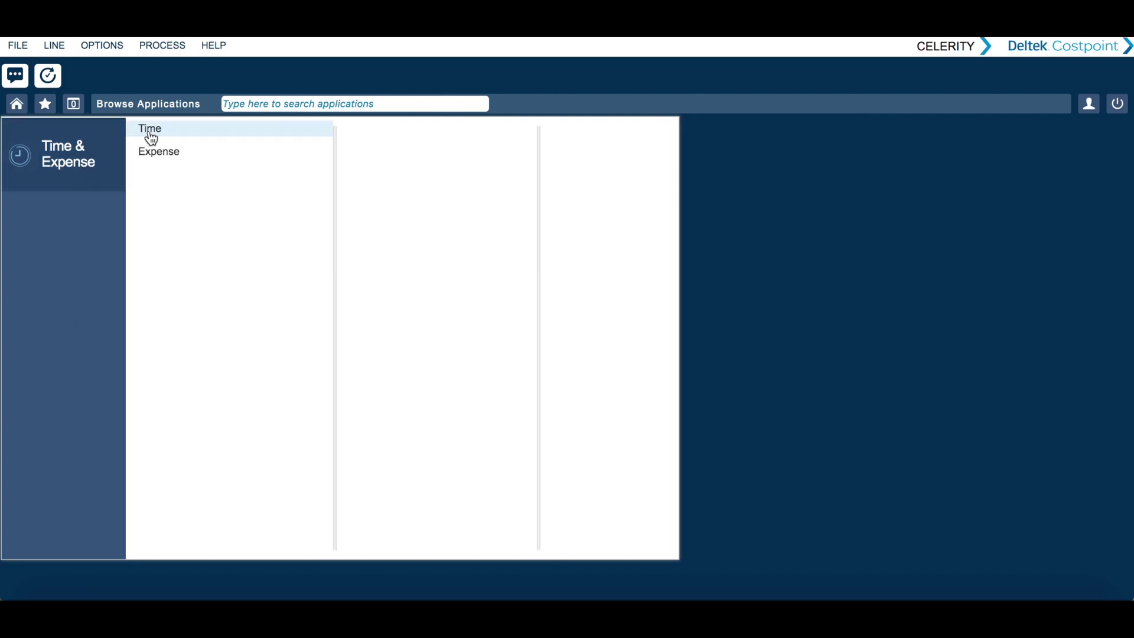
pyautogui.click(361, 137)
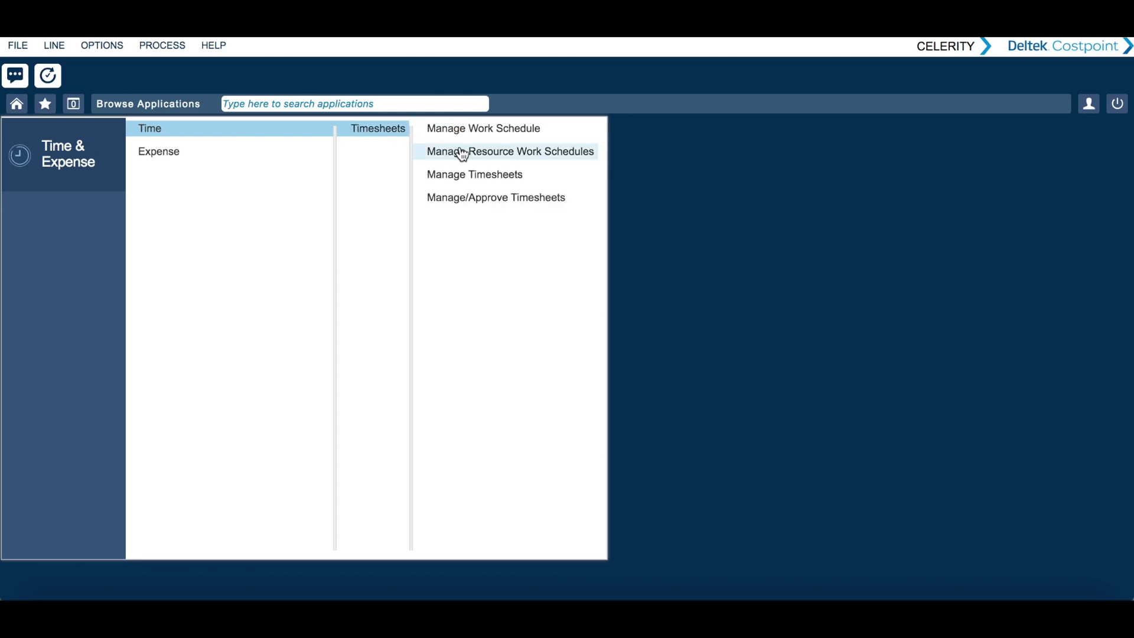
pyautogui.click(480, 199)
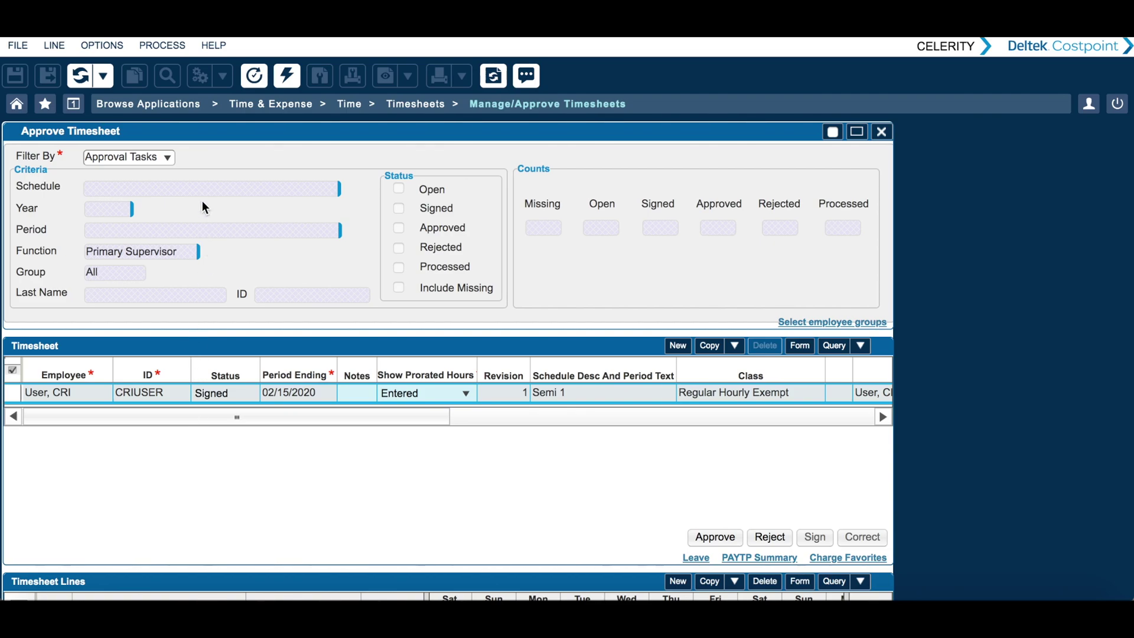
# - Set Filter By to Status and bring up the Function lookup
pyautogui.click(169, 158)
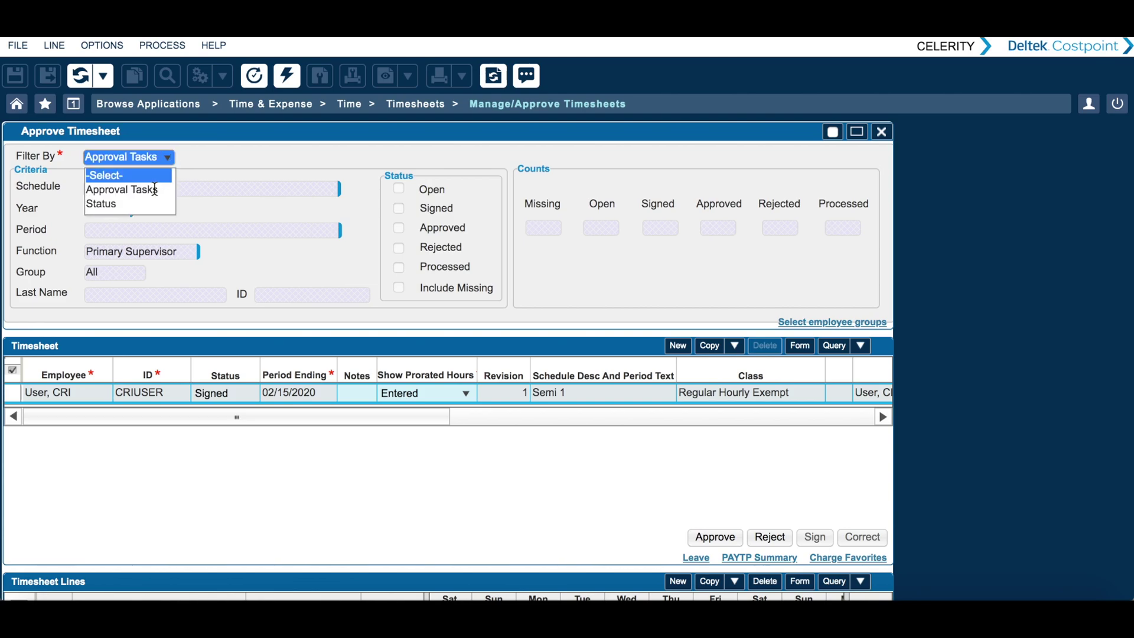
pyautogui.click(142, 203)
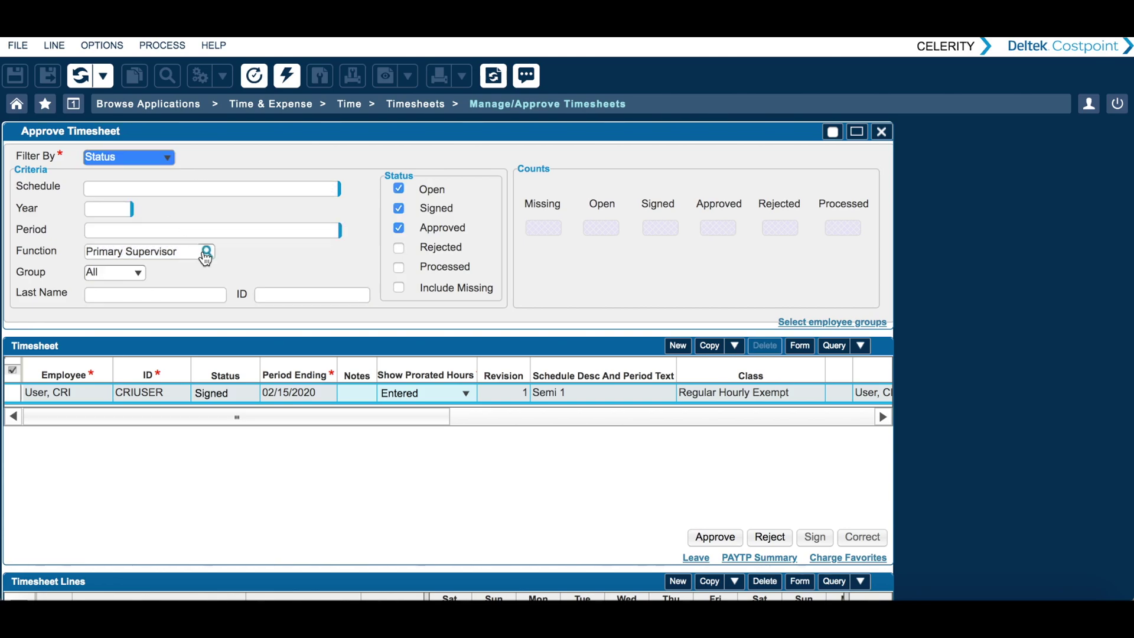
pyautogui.click(205, 251)
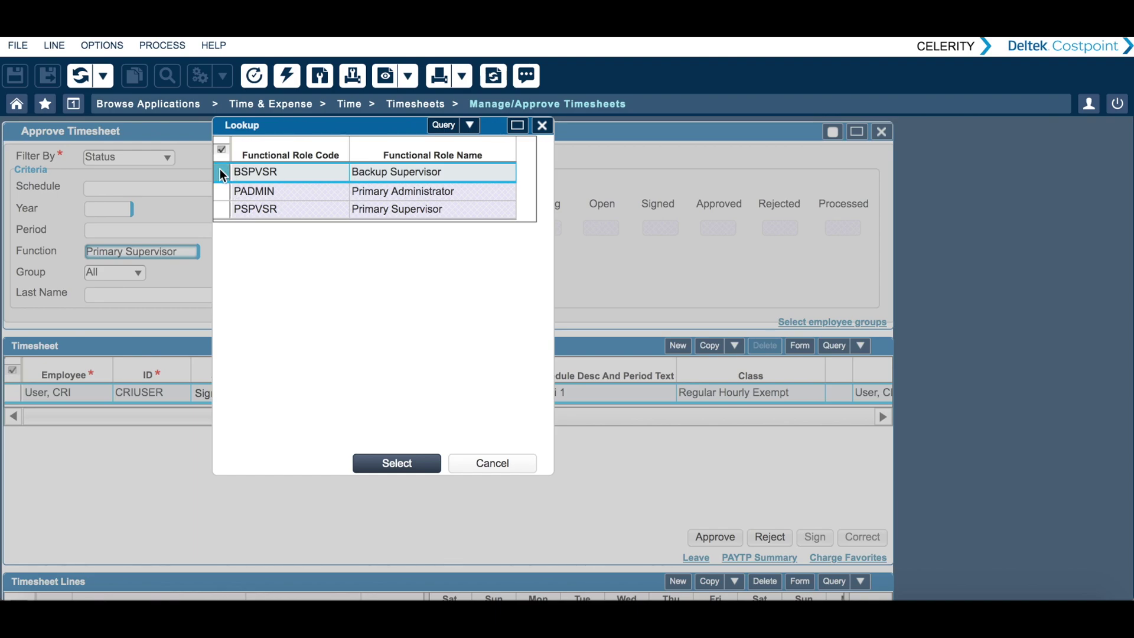
# - Apply the BSPVSR Backup Supervisor function and execute, listing two 02/15/2020 timesheets
pyautogui.click(403, 464)
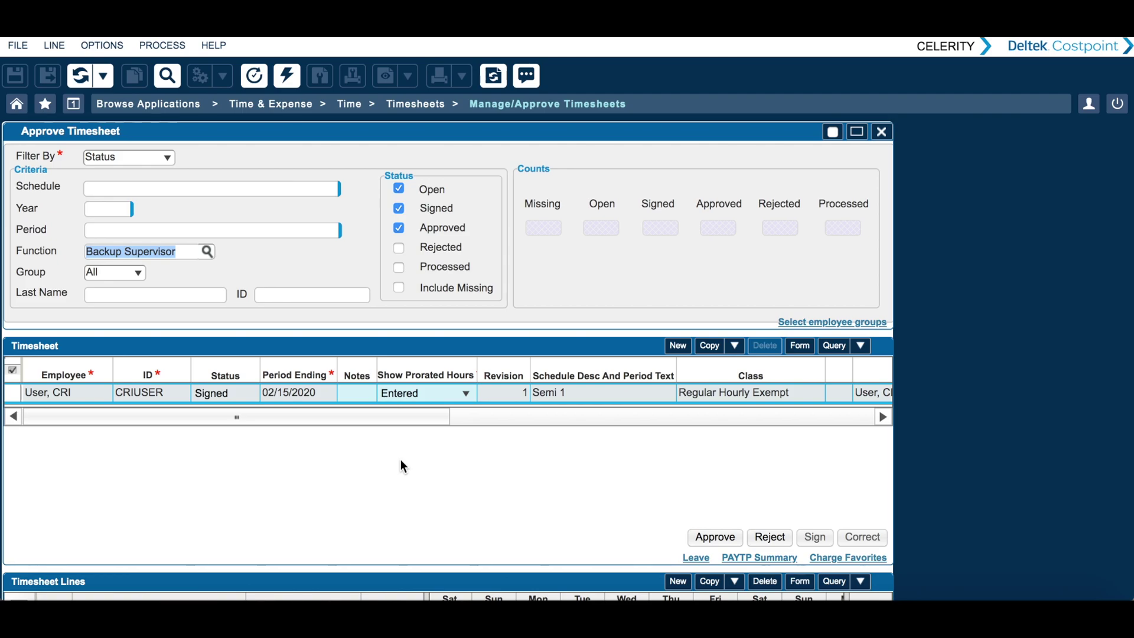
pyautogui.click(290, 79)
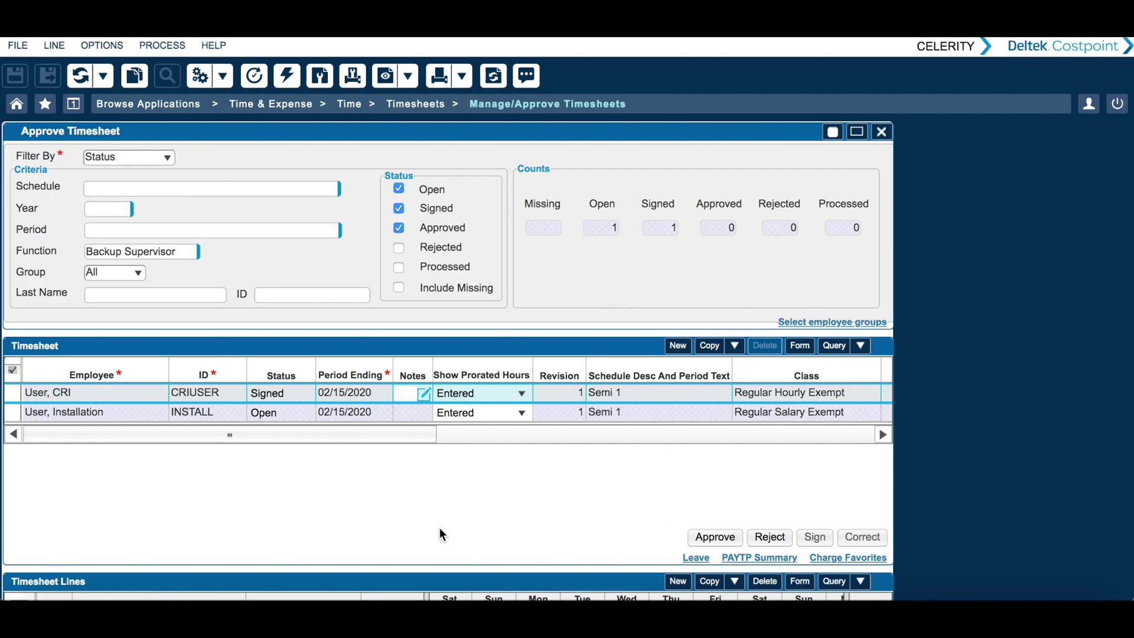
# - Review the signed timesheet's lines, then tick Include Missing in the status filter
pyautogui.click(13, 394)
pyautogui.scroll(-3, 208, 523)
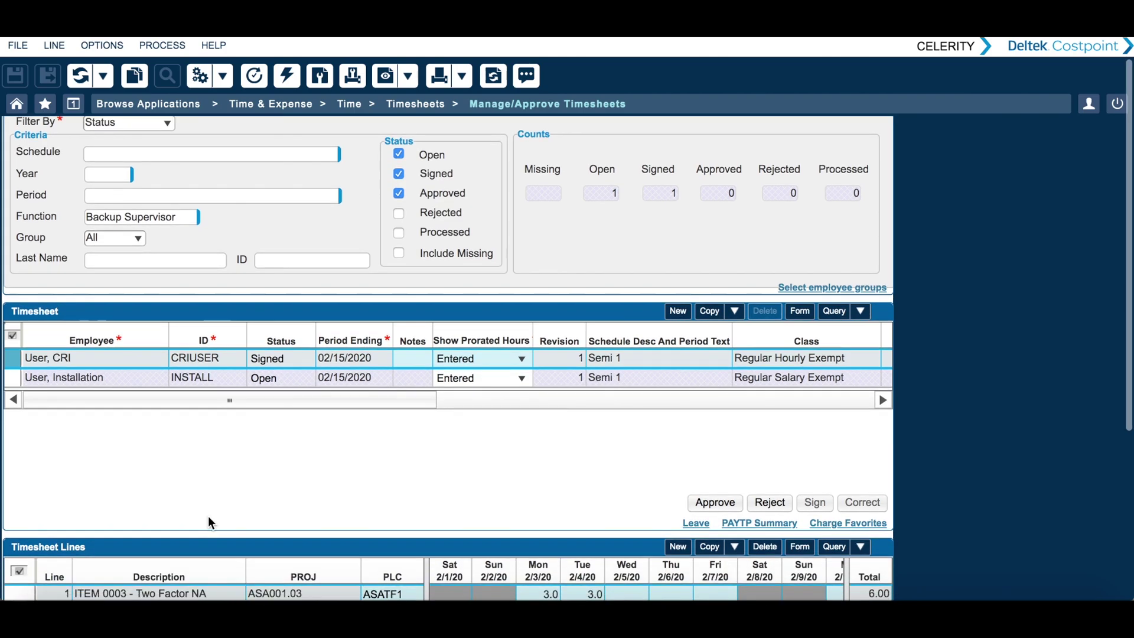
pyautogui.scroll(-1, 208, 515)
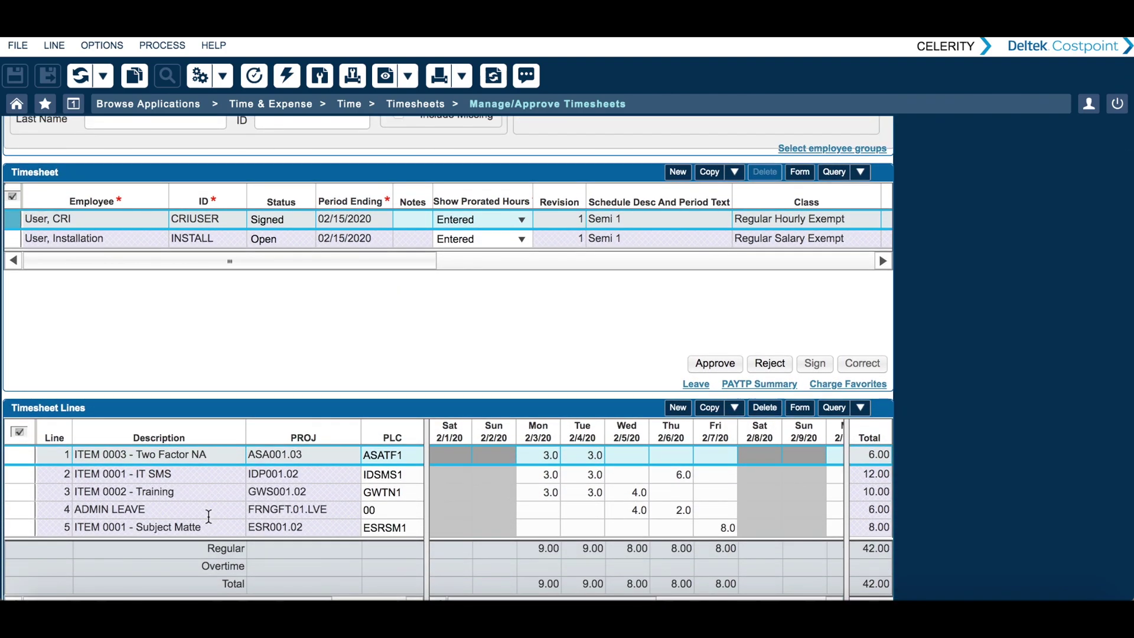
pyautogui.scroll(-1, 439, 511)
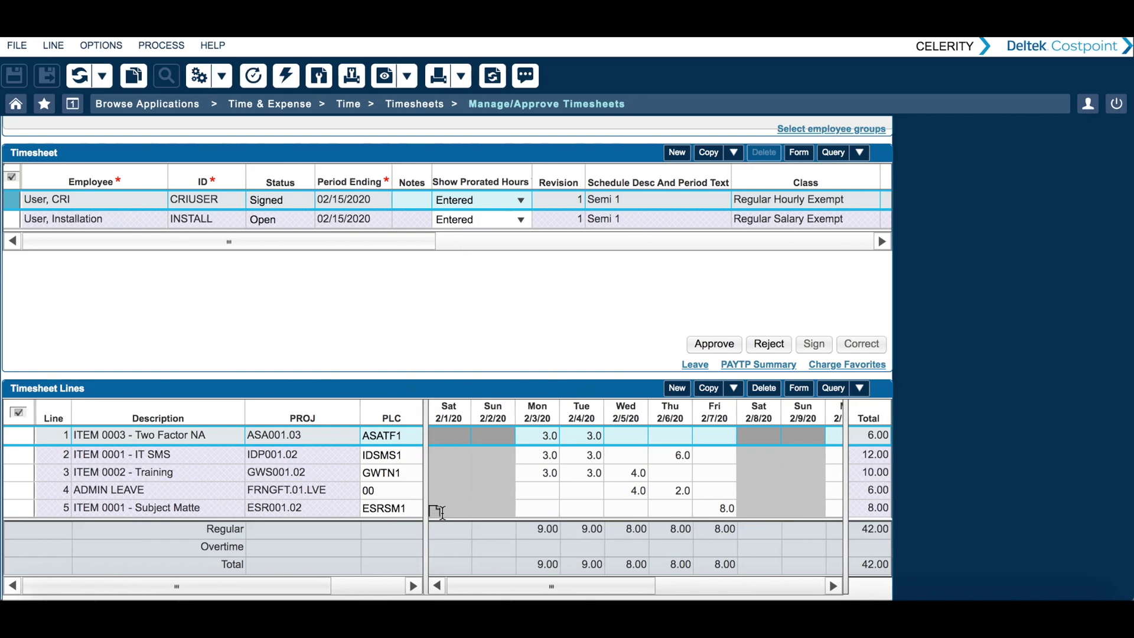
pyautogui.scroll(5, 441, 512)
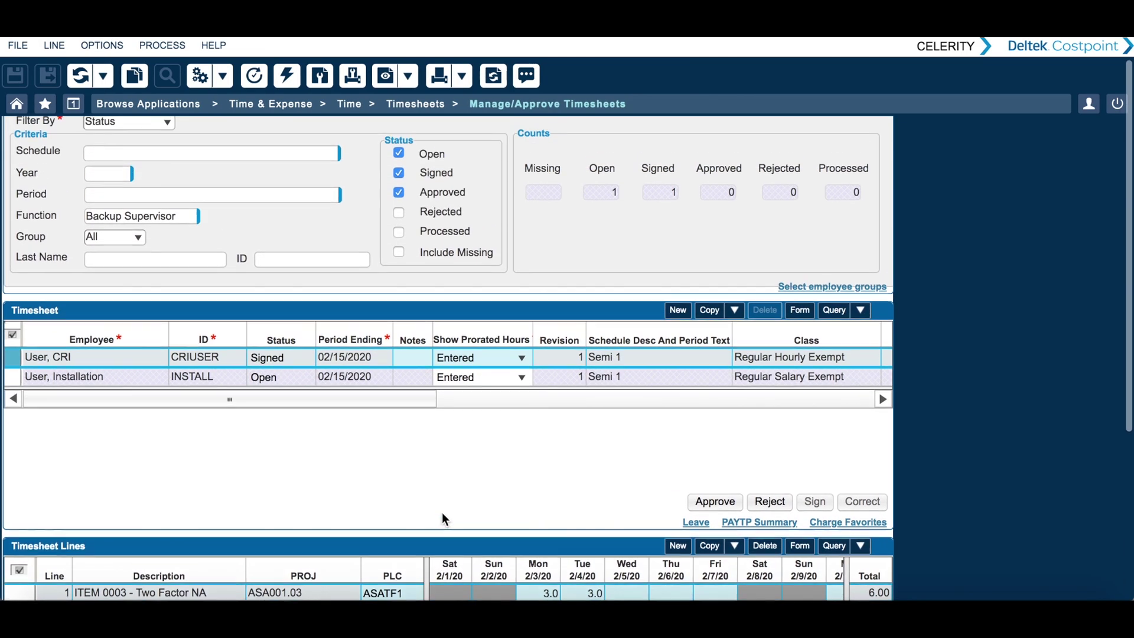
pyautogui.scroll(1, 442, 512)
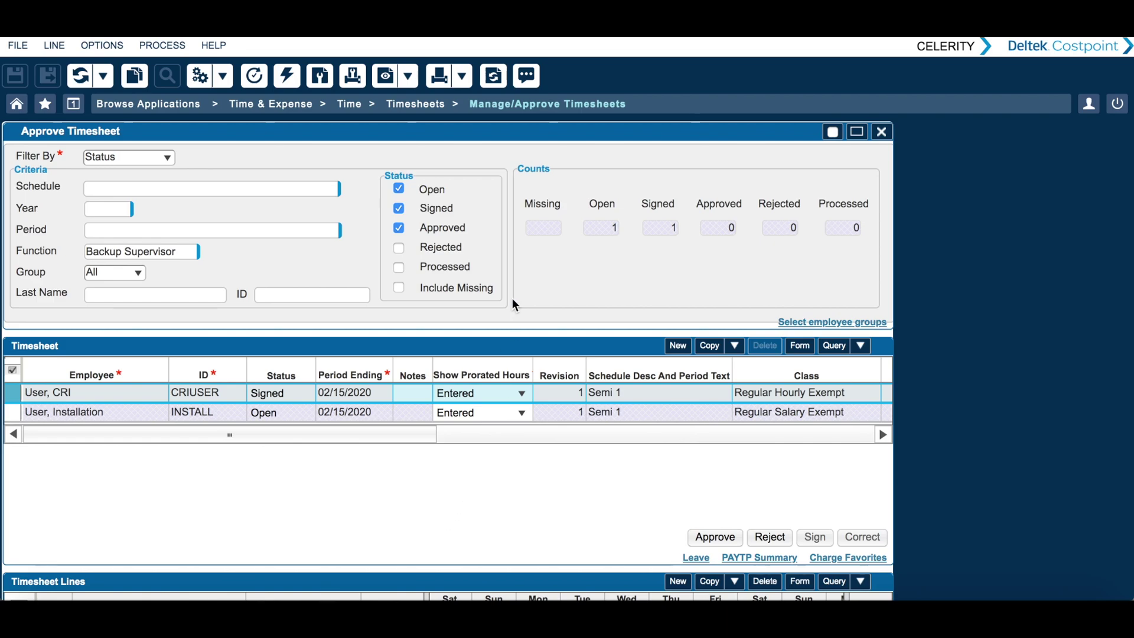
pyautogui.click(399, 288)
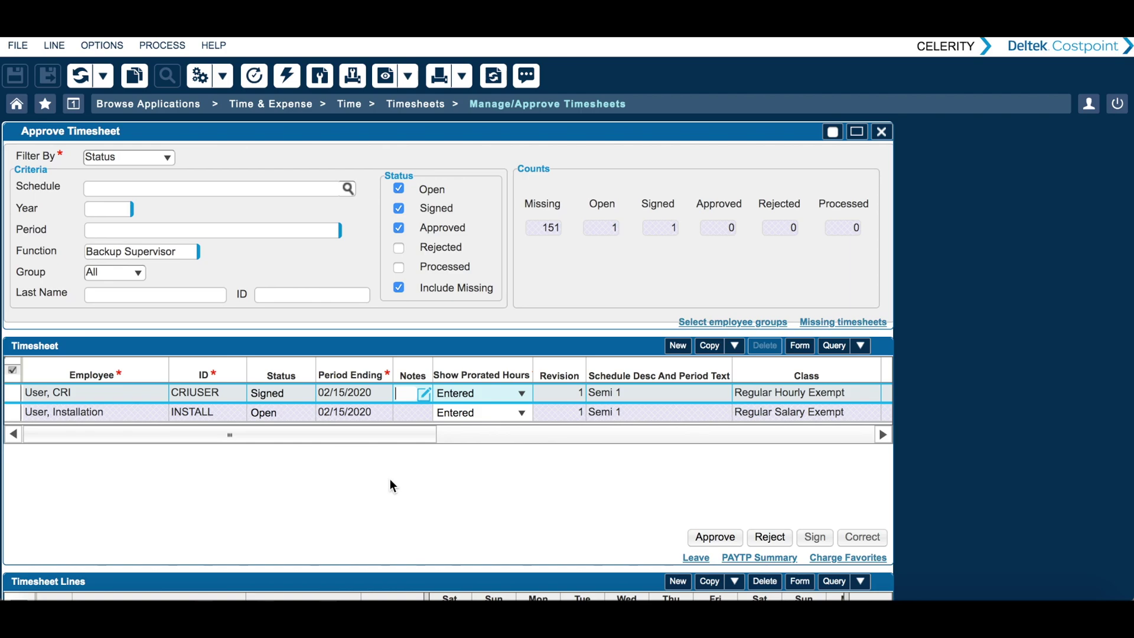
# - Review the list of 151 missing timesheets and close it
pyautogui.click(821, 324)
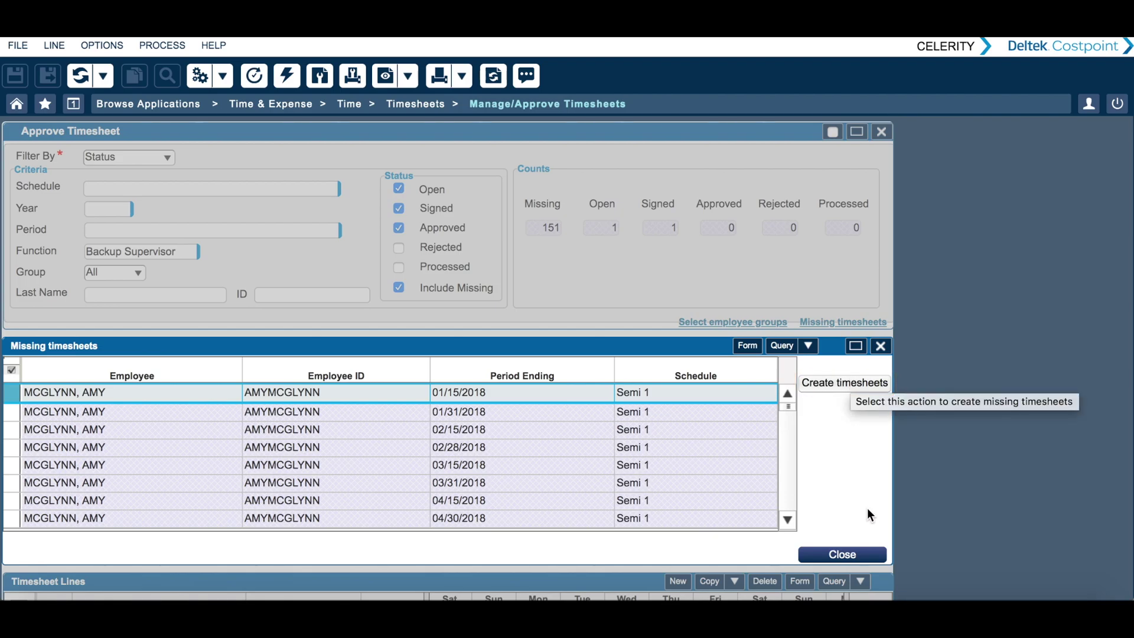
pyautogui.click(847, 554)
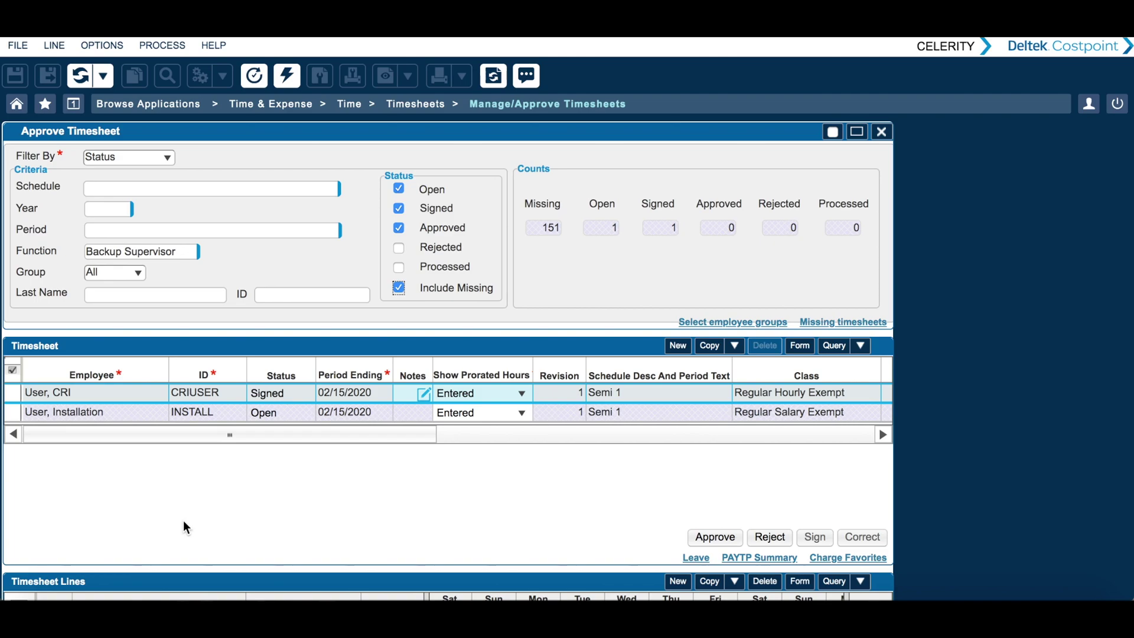
# - Approve the signed 02/15/2020 timesheet and dismiss the success message
pyautogui.click(16, 395)
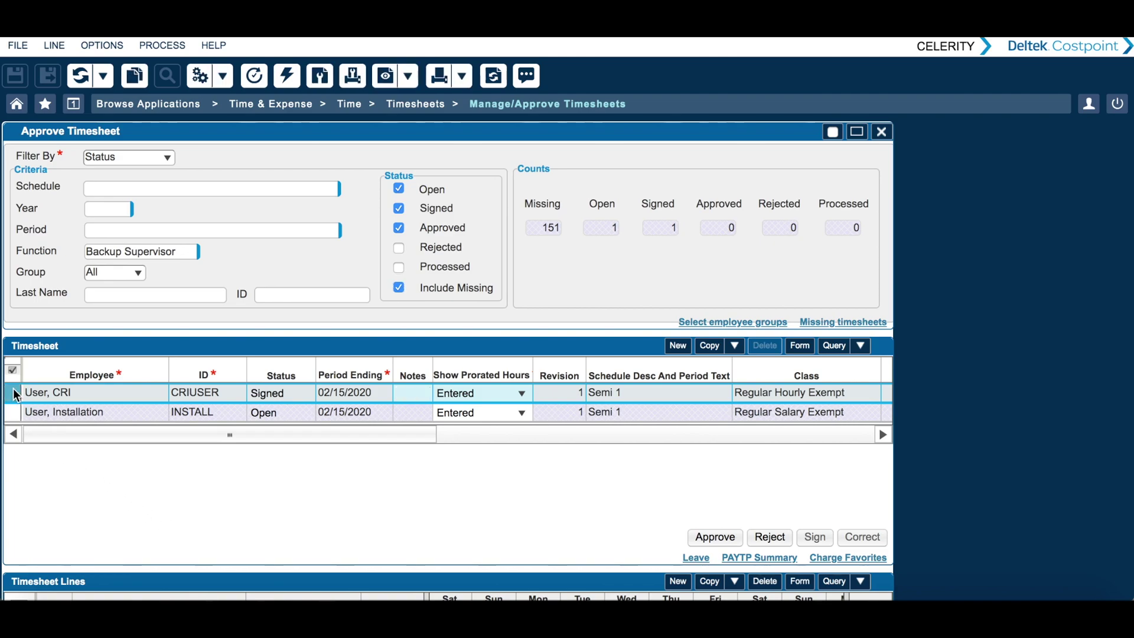
pyautogui.scroll(-3, 188, 474)
pyautogui.scroll(-1, 188, 474)
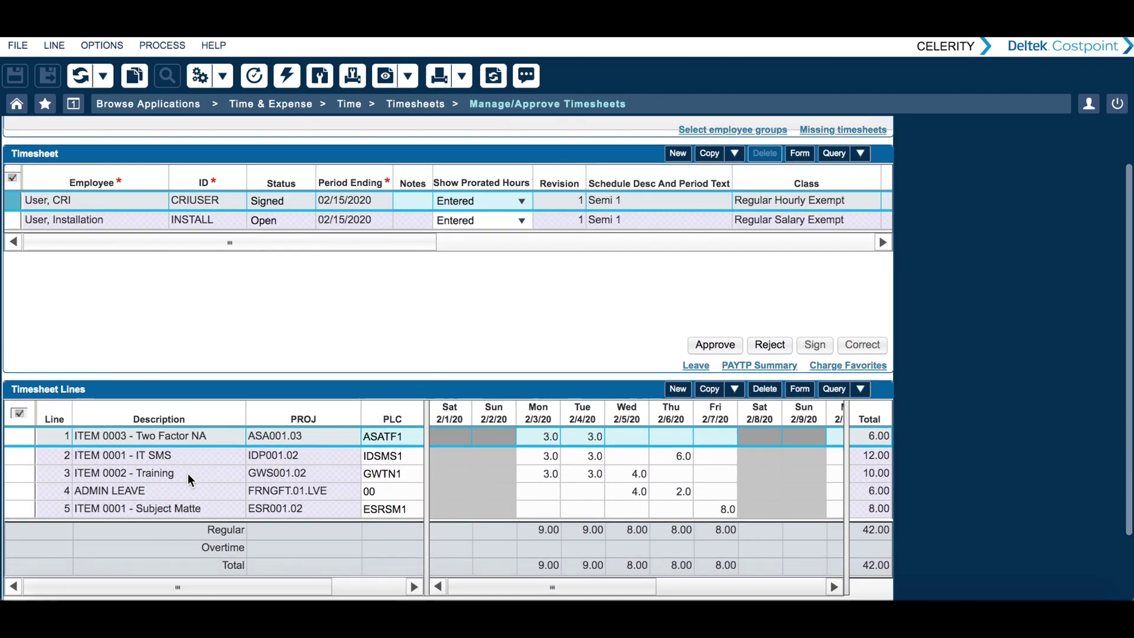
pyautogui.scroll(4, 188, 474)
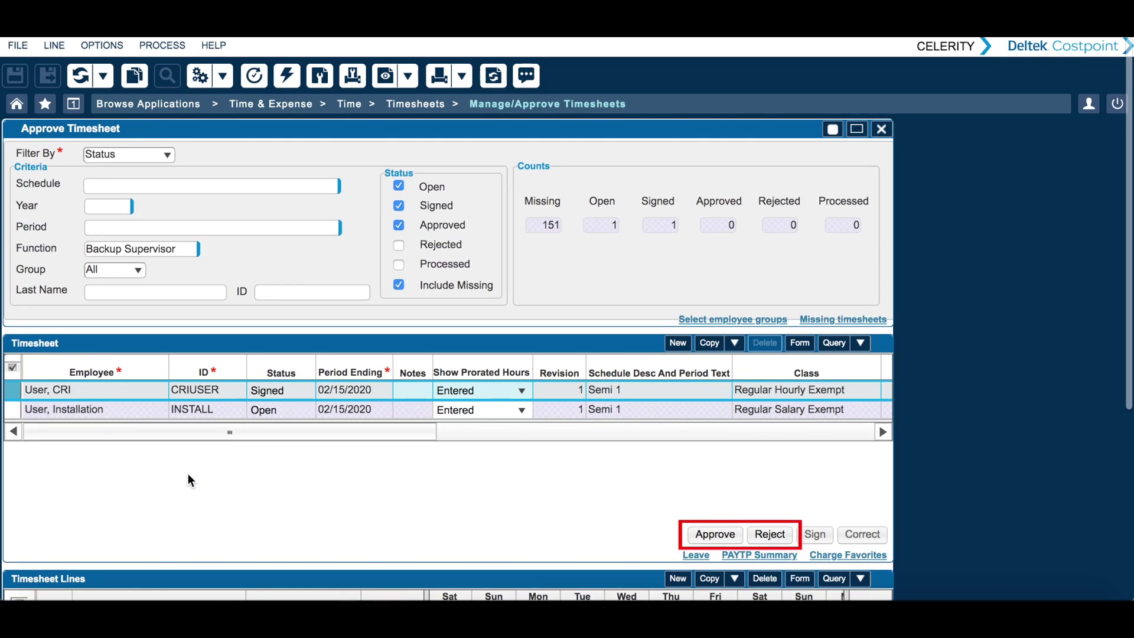
pyautogui.click(714, 534)
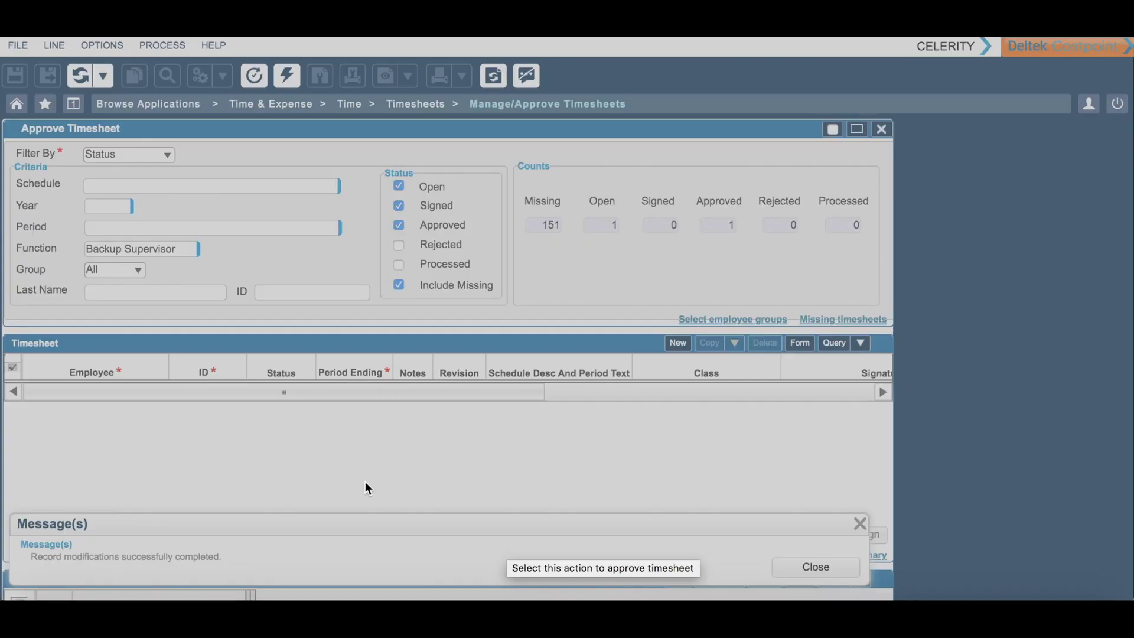
pyautogui.click(836, 564)
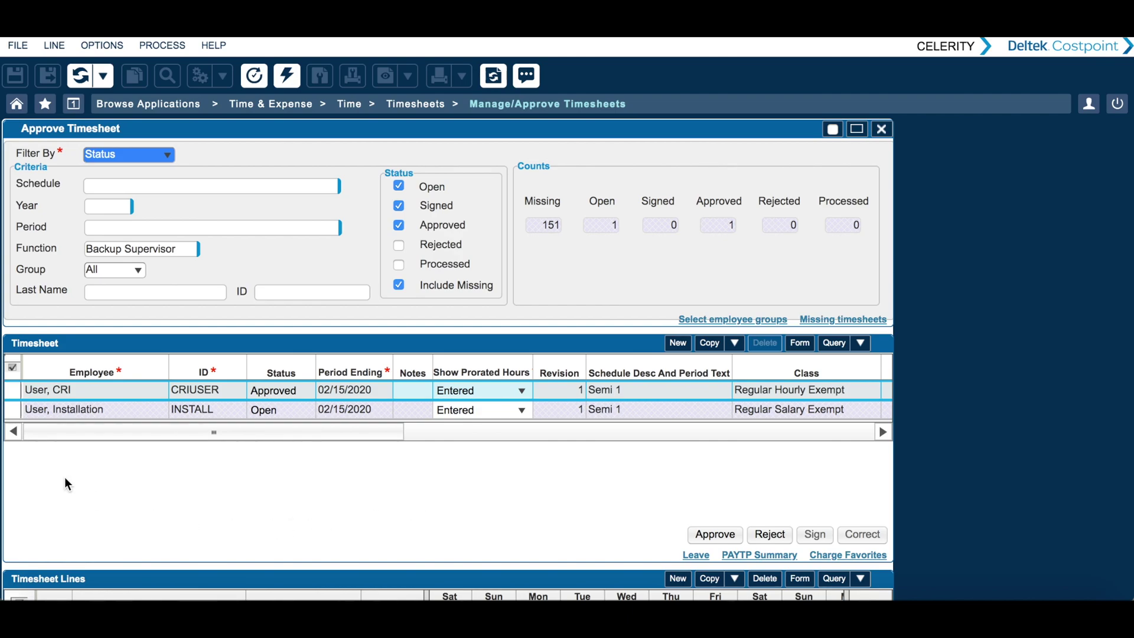
# - Check the leave balances of the newly approved 02/15/2020 timesheet
pyautogui.click(13, 391)
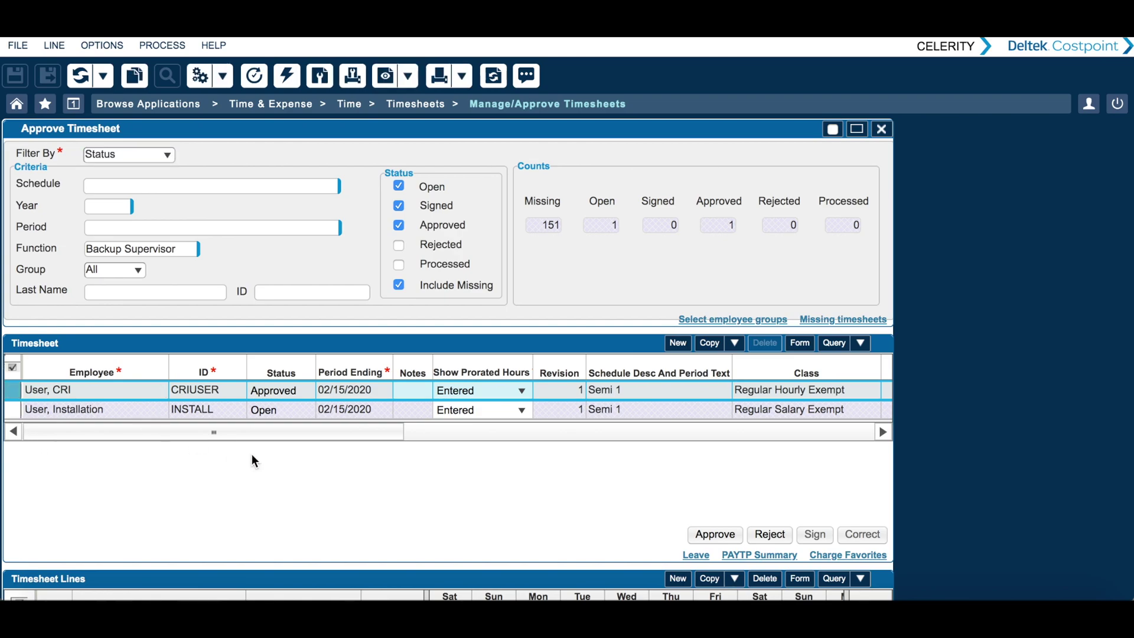
pyautogui.scroll(-3, 252, 456)
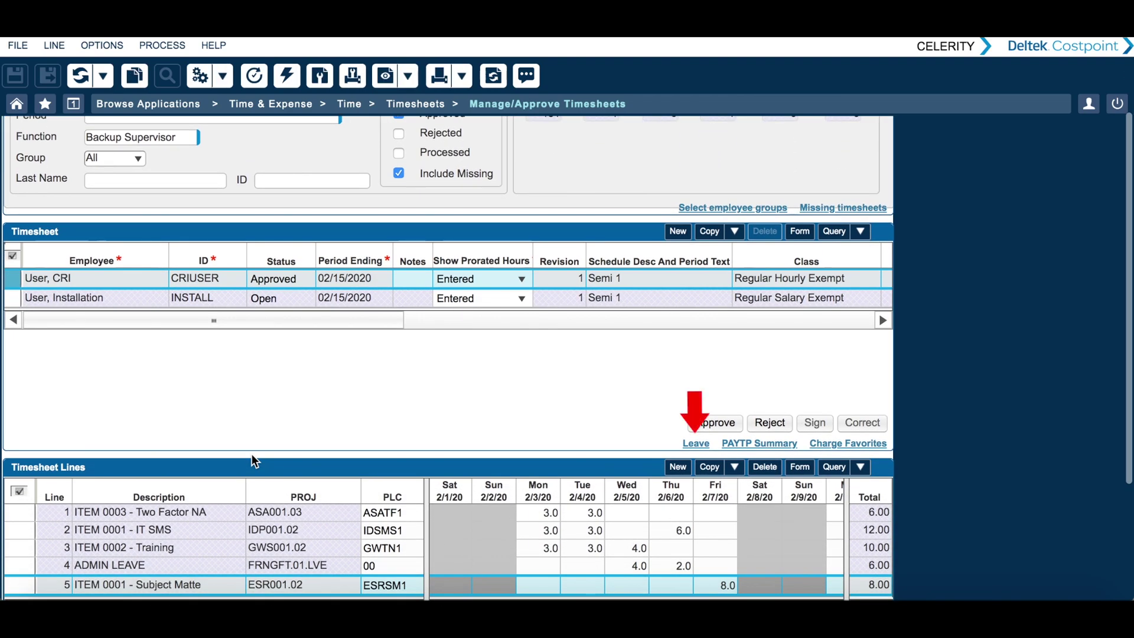
pyautogui.click(700, 441)
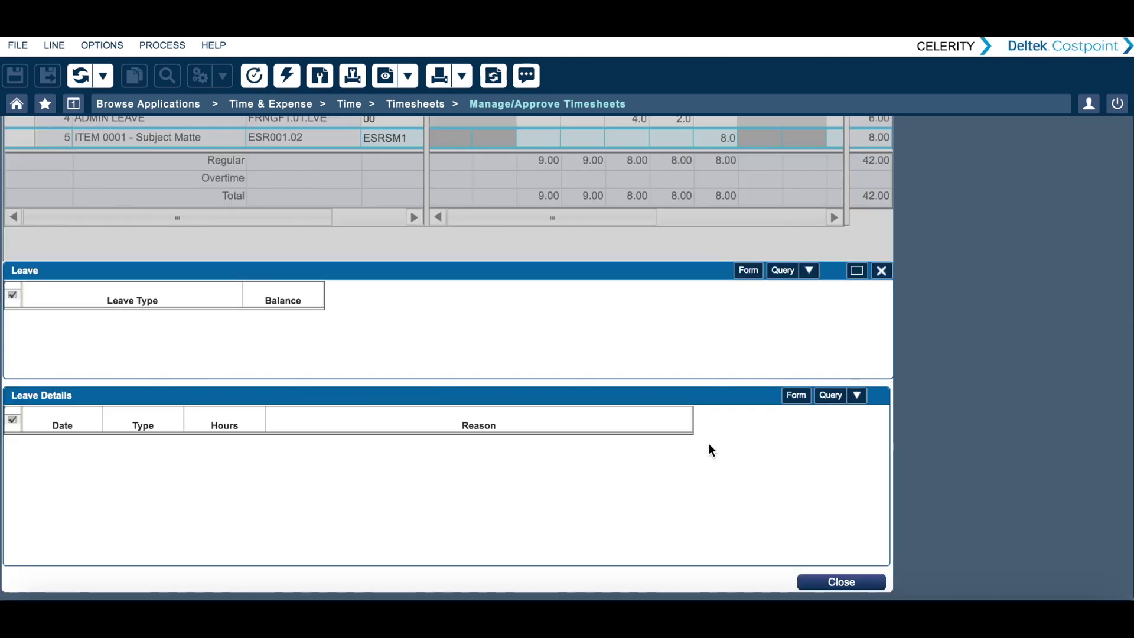
pyautogui.click(837, 583)
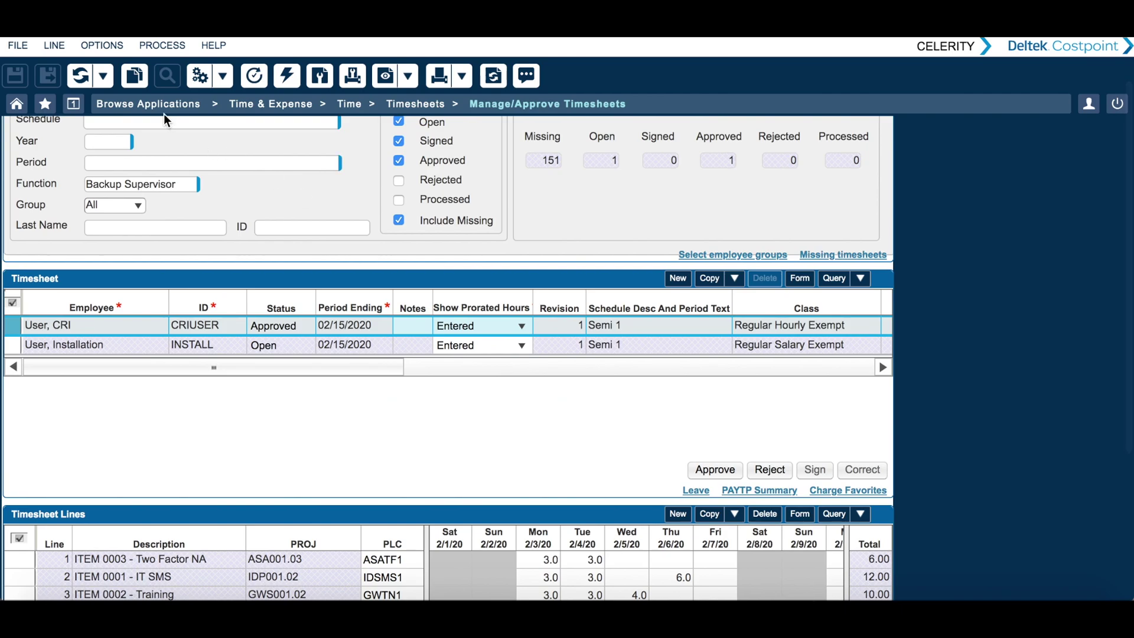
# - Switch to Manage Timesheets and check leave balances for the Open 01/31/2020 timesheet
pyautogui.click(162, 102)
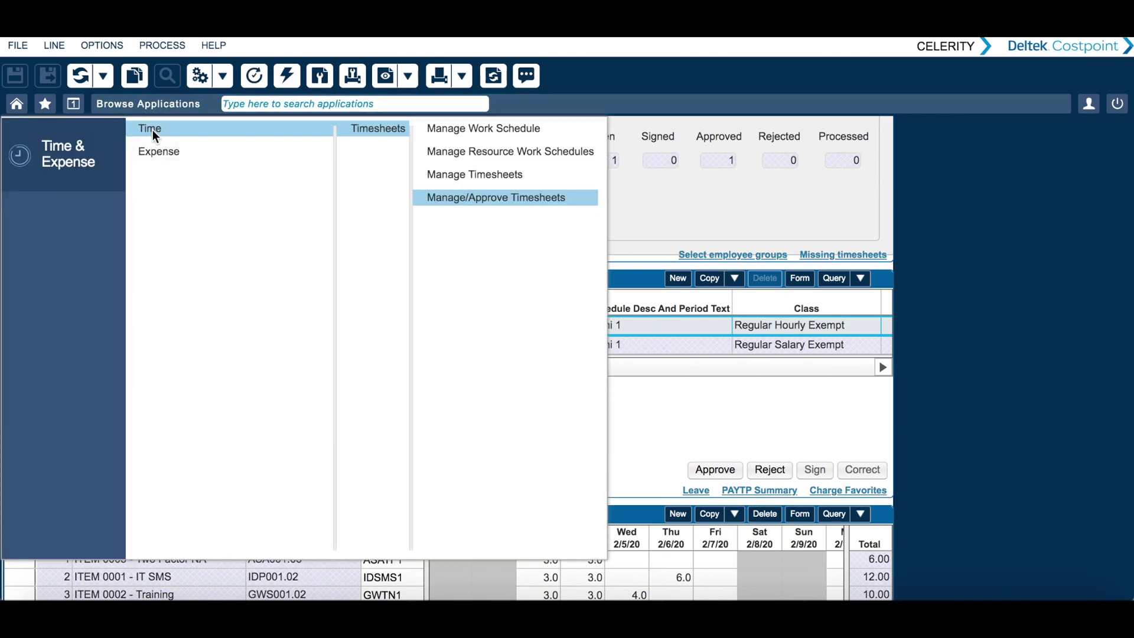
pyautogui.click(437, 173)
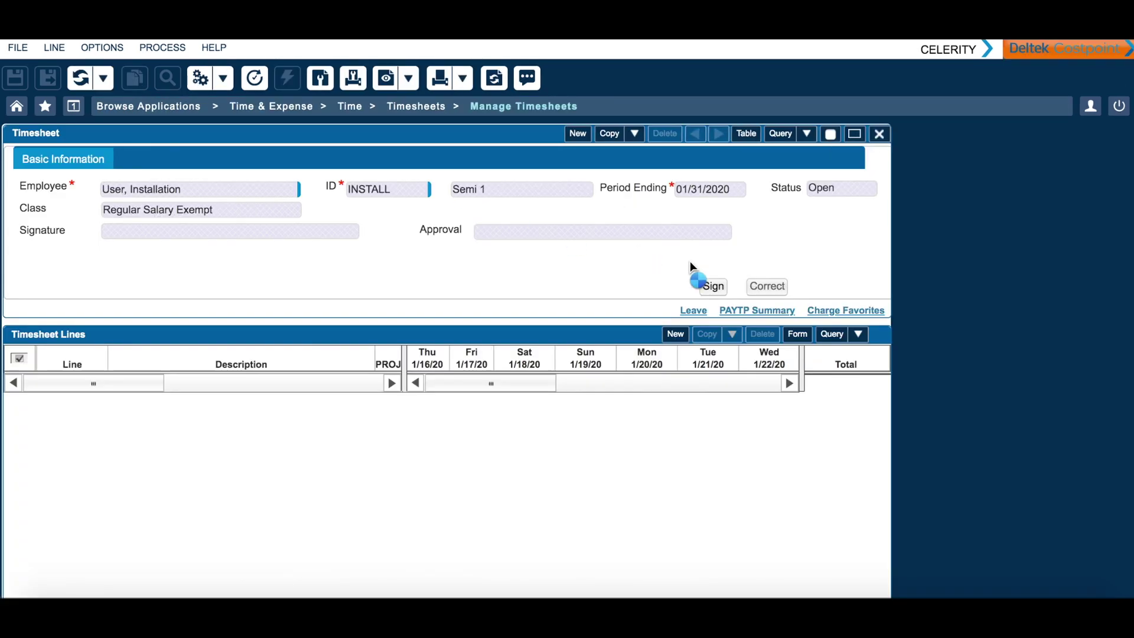
pyautogui.click(694, 312)
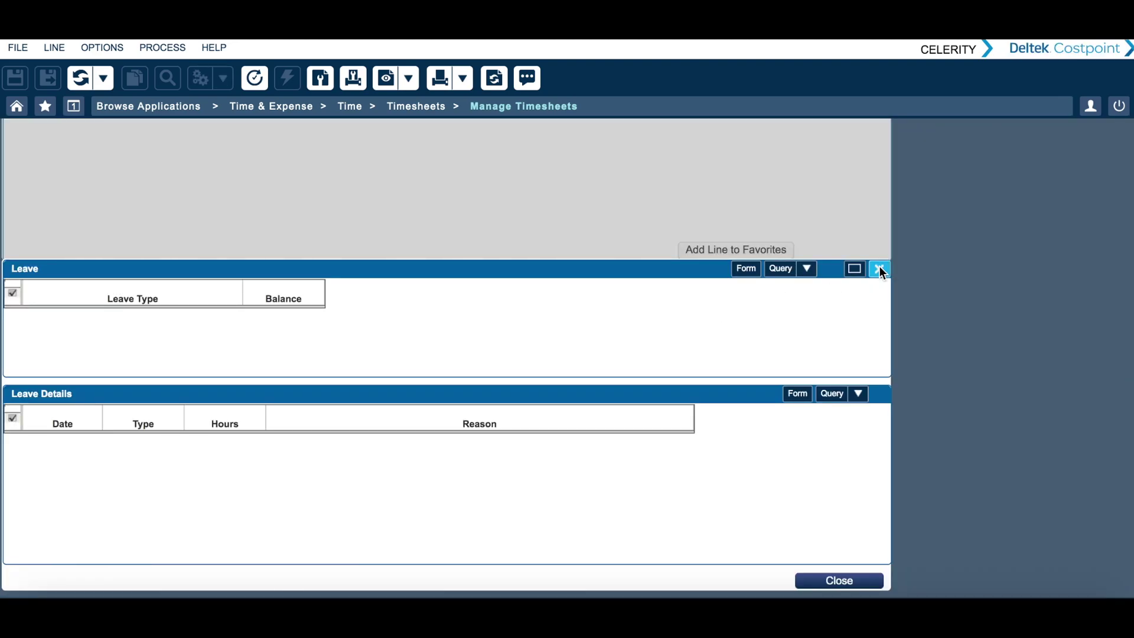
pyautogui.click(878, 269)
pyautogui.scroll(3, 552, 452)
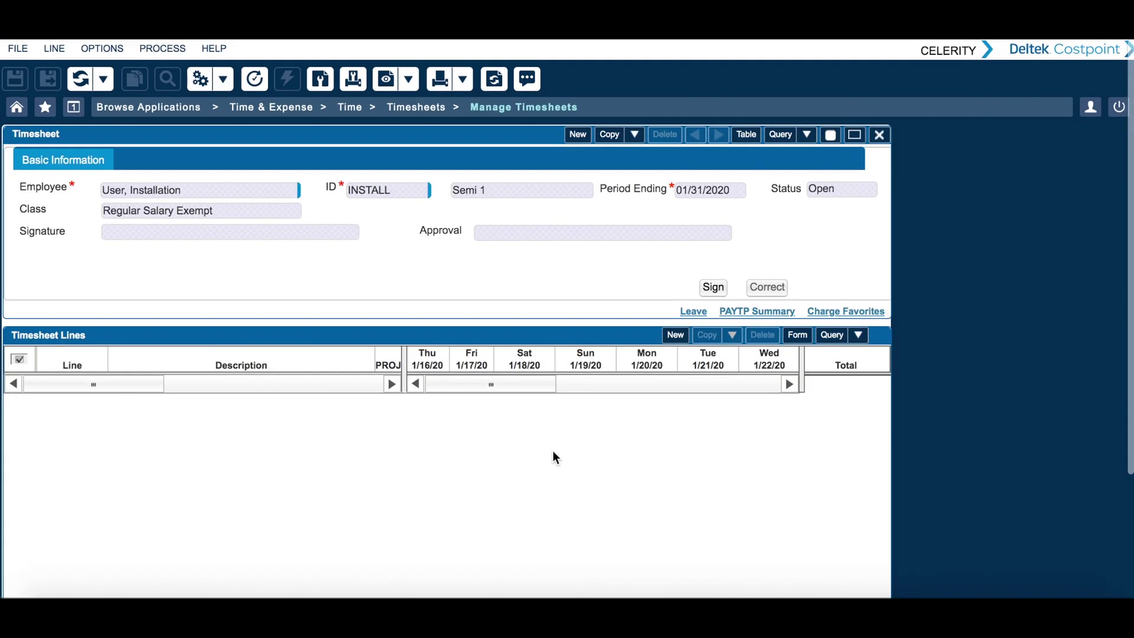
# - Query timesheets by Period Ending 1/31/2020, returning the Open timesheet
pyautogui.click(780, 136)
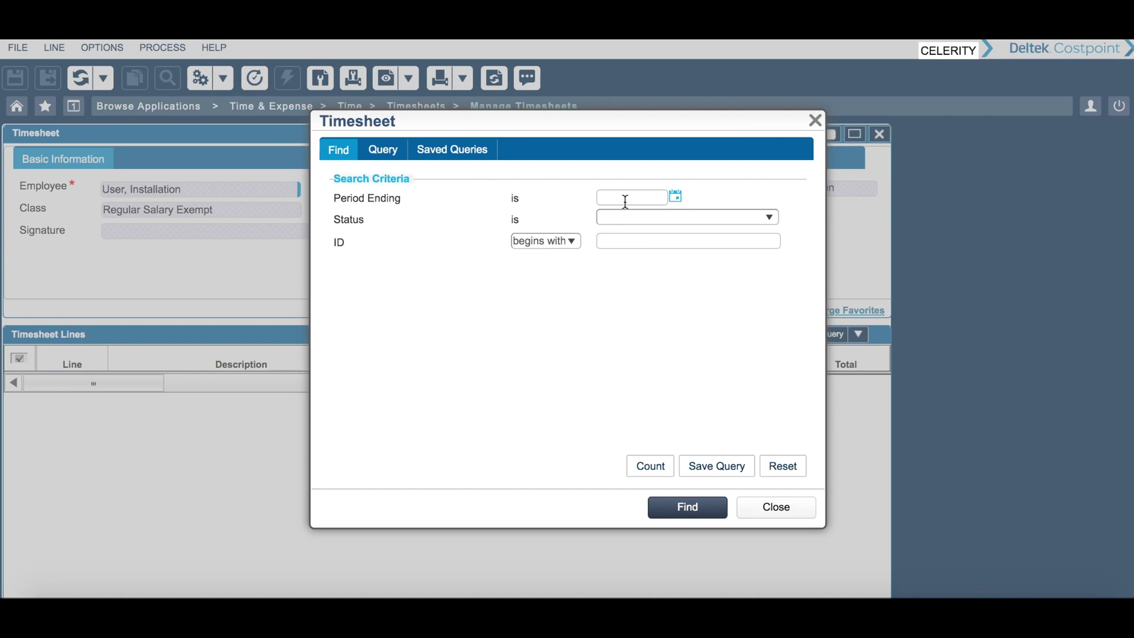
pyautogui.write('1/31/2020')
pyautogui.click(695, 513)
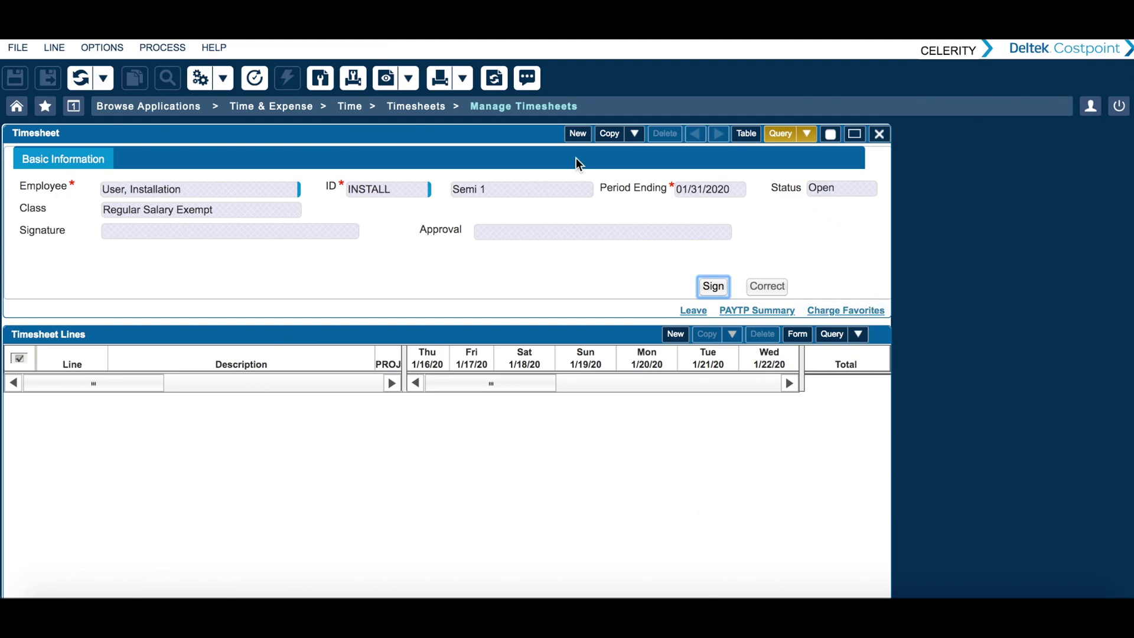
# - Show the results in table view and select the Open 01/31/2020 timesheet row
pyautogui.click(751, 132)
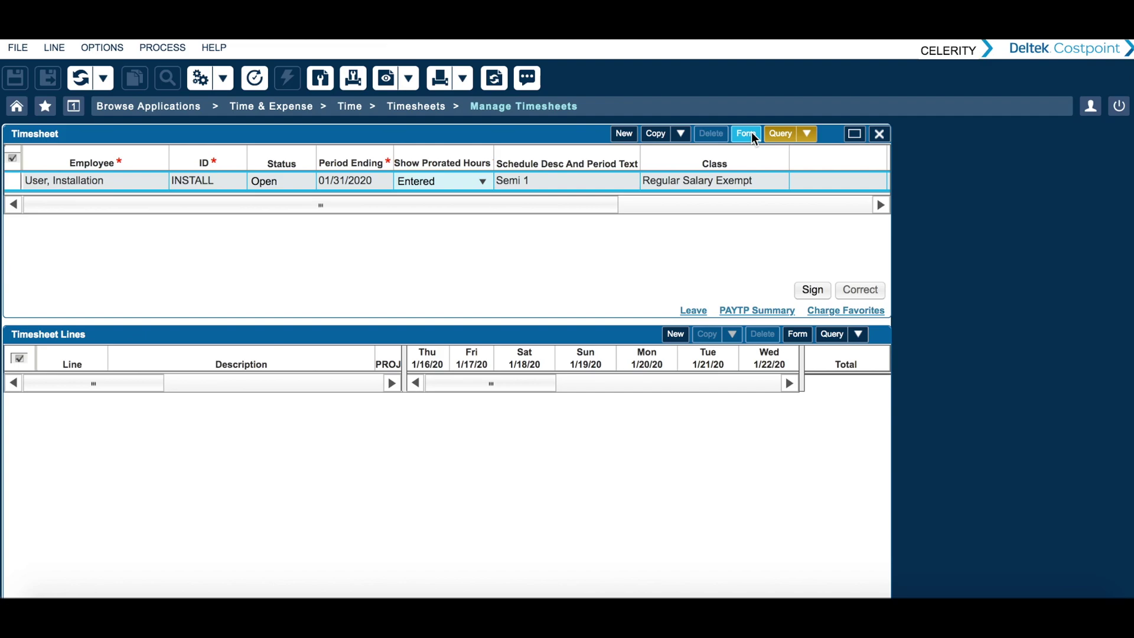
pyautogui.click(18, 185)
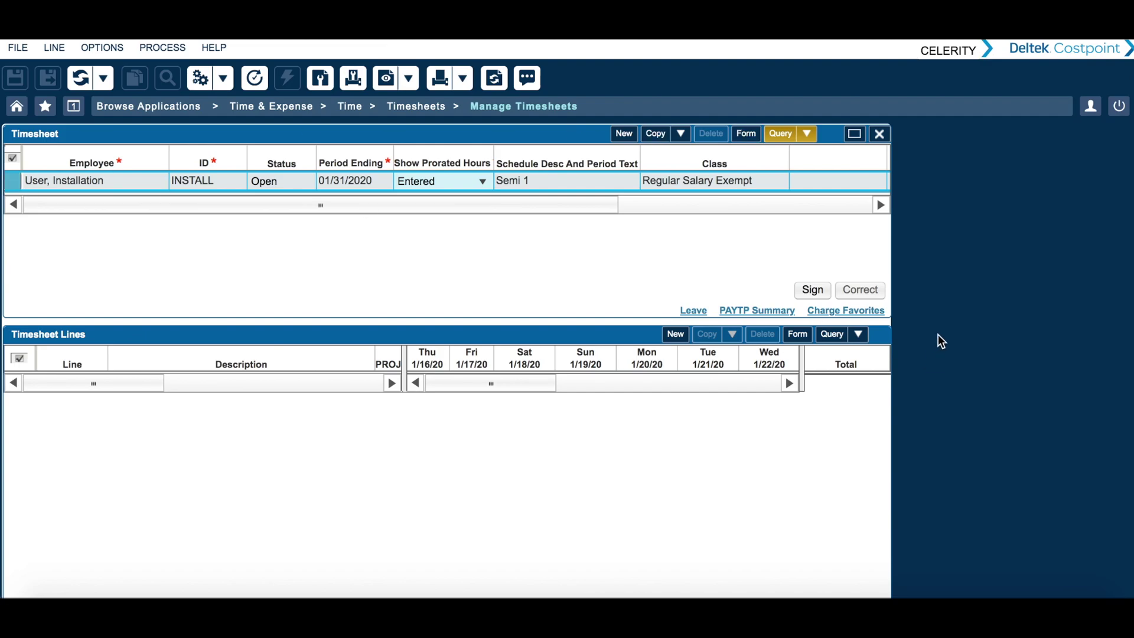